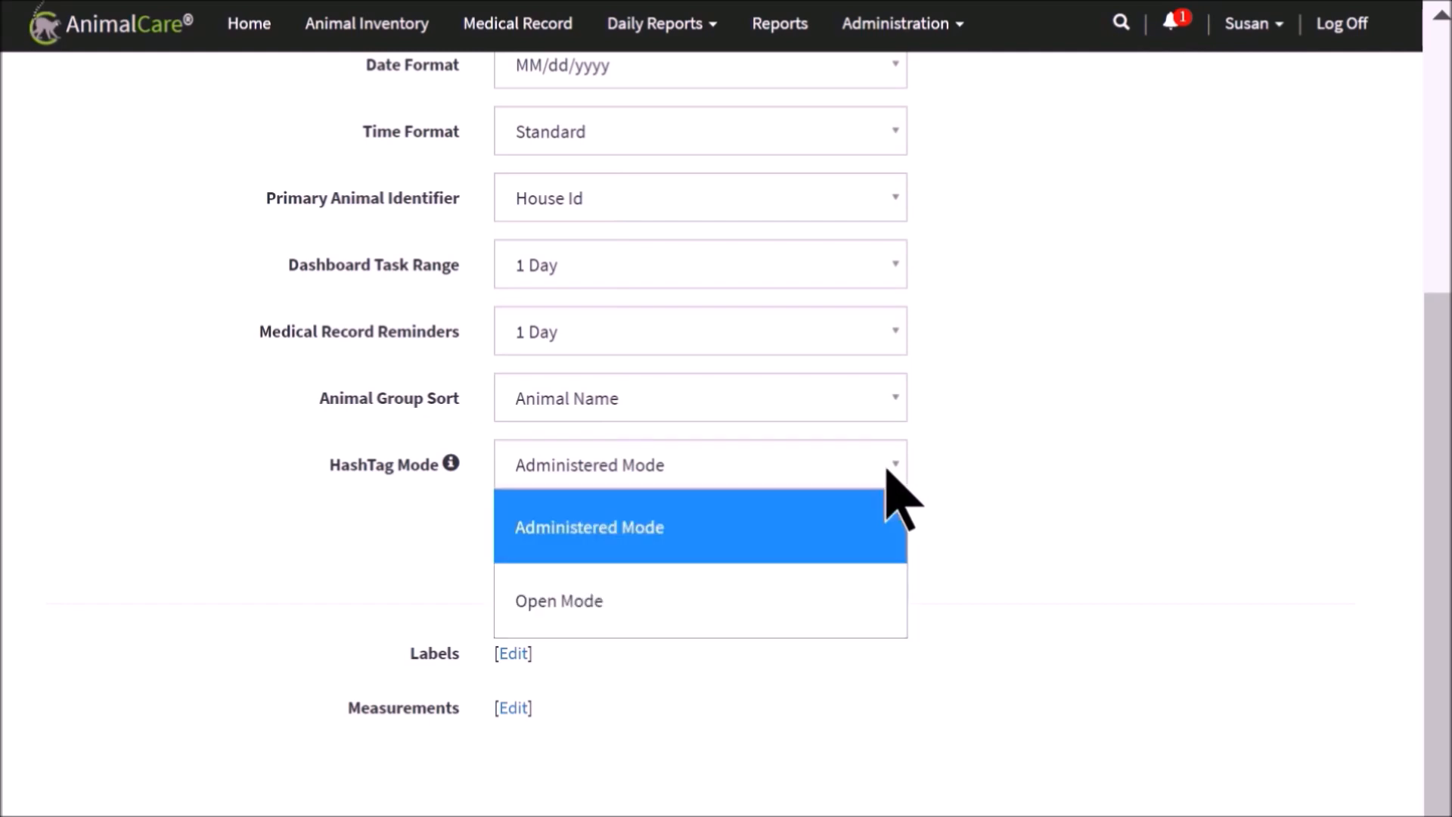
pyautogui.click(887, 469)
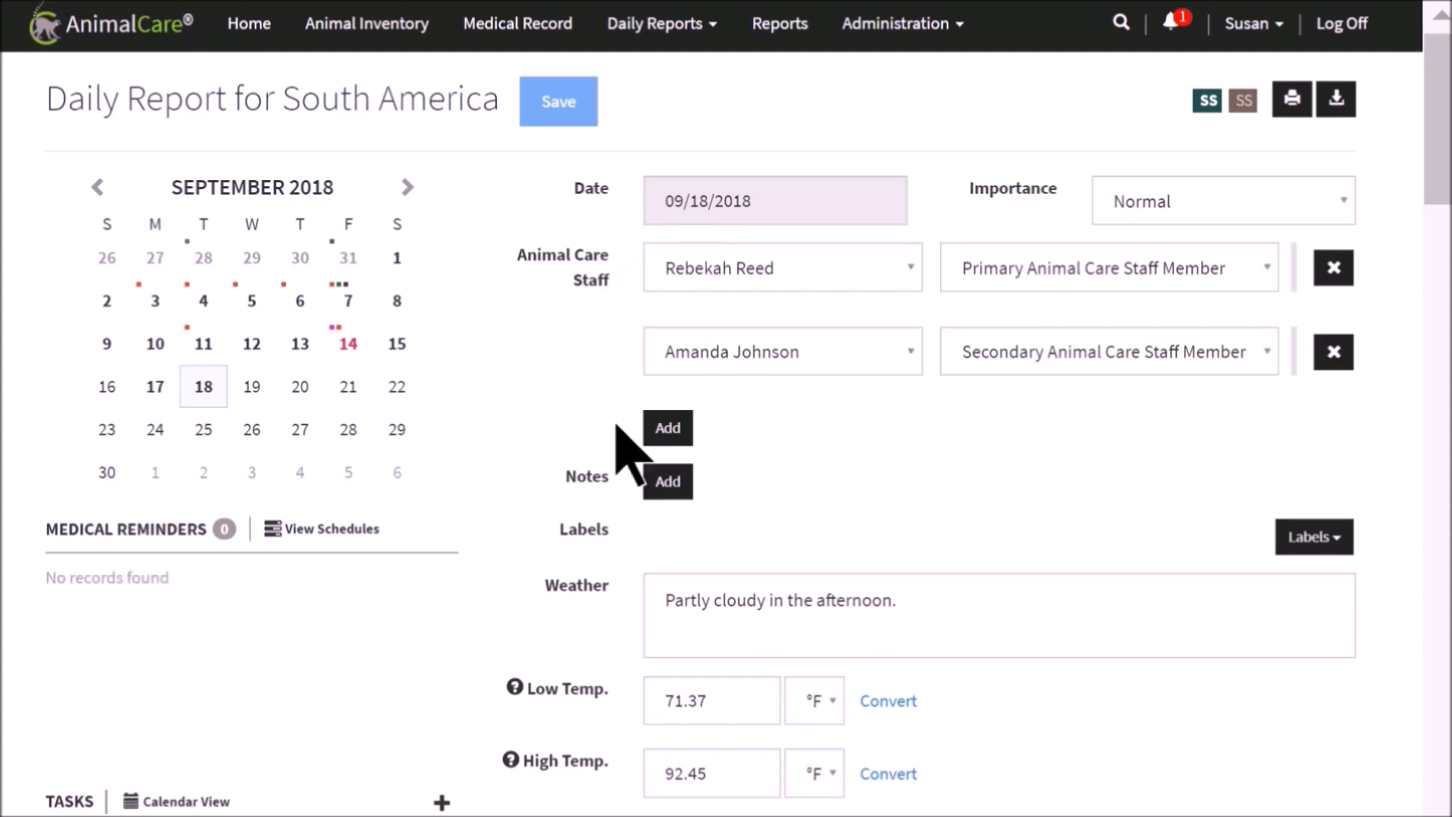
# Add a Disposition Note to the daily report, starting with #DispositionBirth and "A cria was born tonight at 8:50pm. The Sire is"
pyautogui.click(664, 487)
pyautogui.click(648, 493)
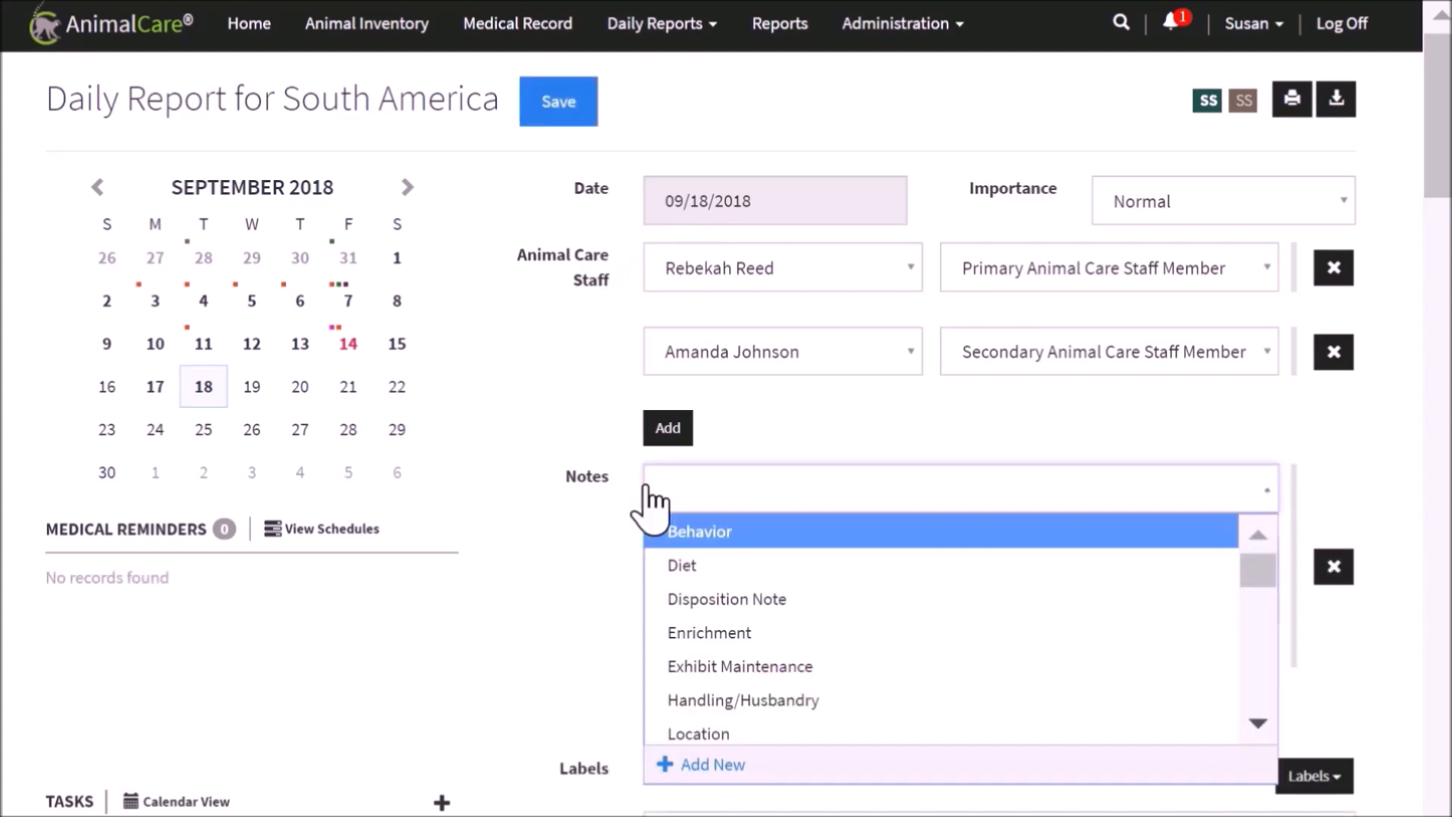
pyautogui.click(703, 599)
pyautogui.scroll(-1, 703, 616)
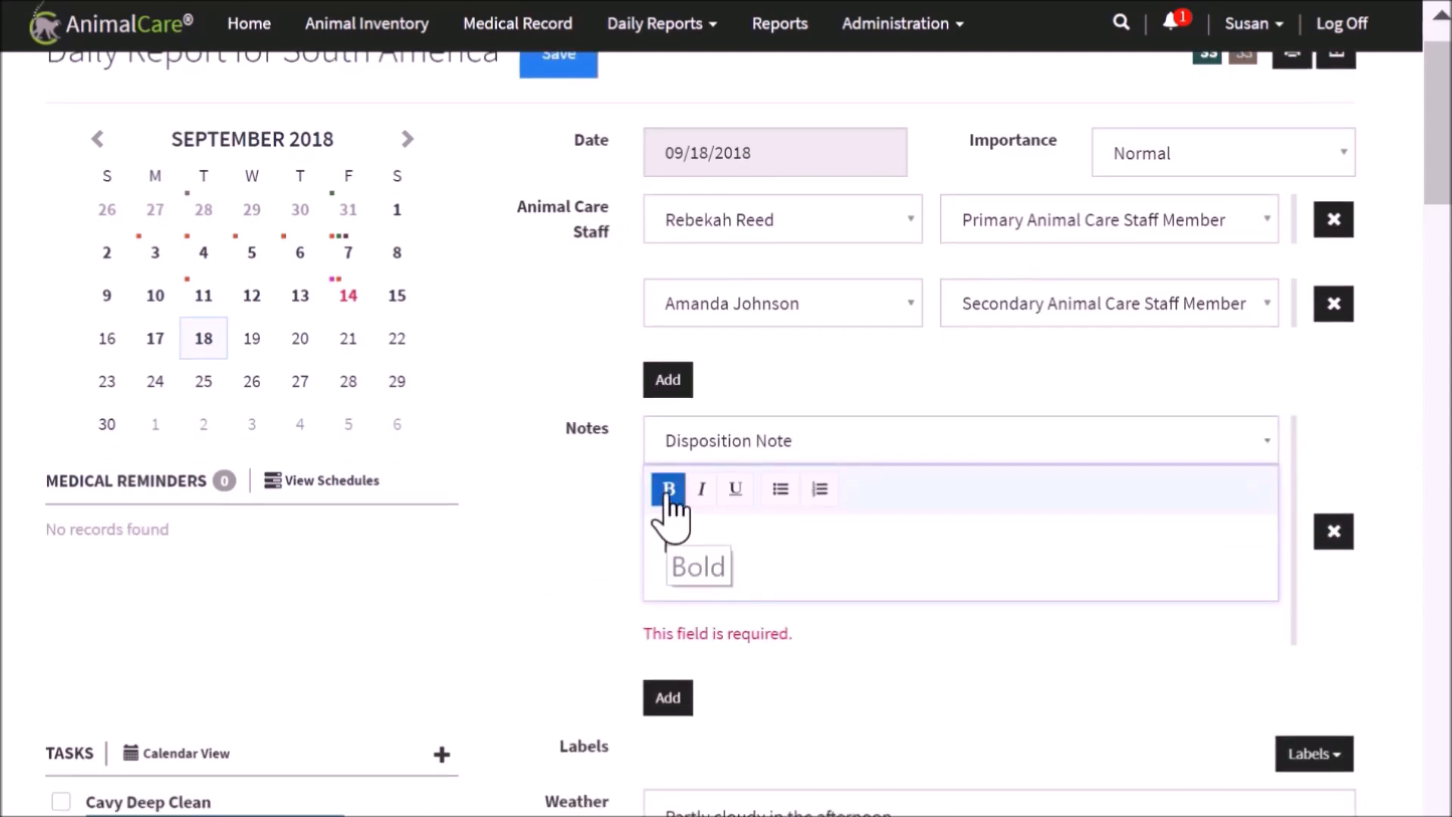
pyautogui.write('#Dispo')
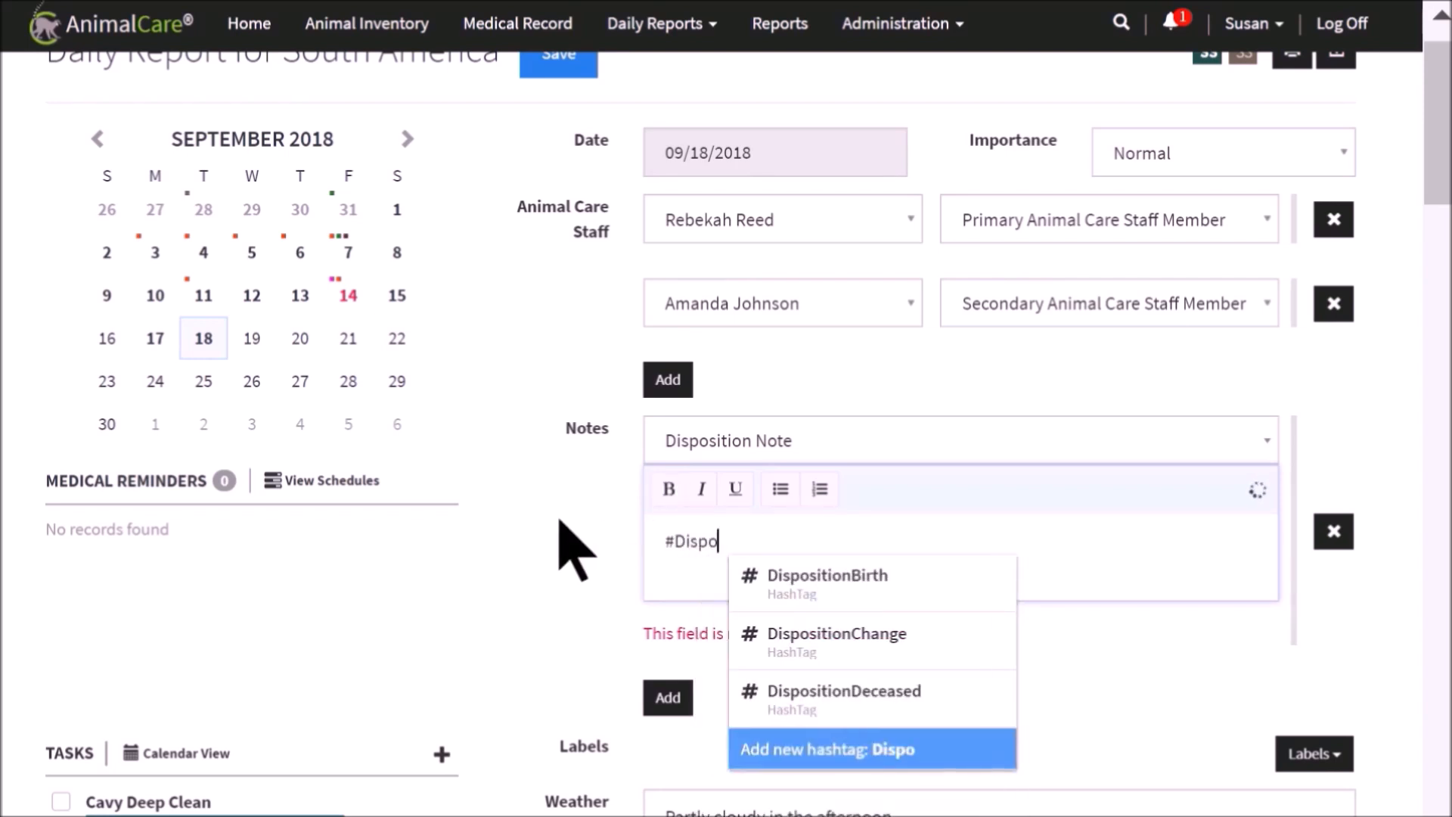
pyautogui.click(802, 579)
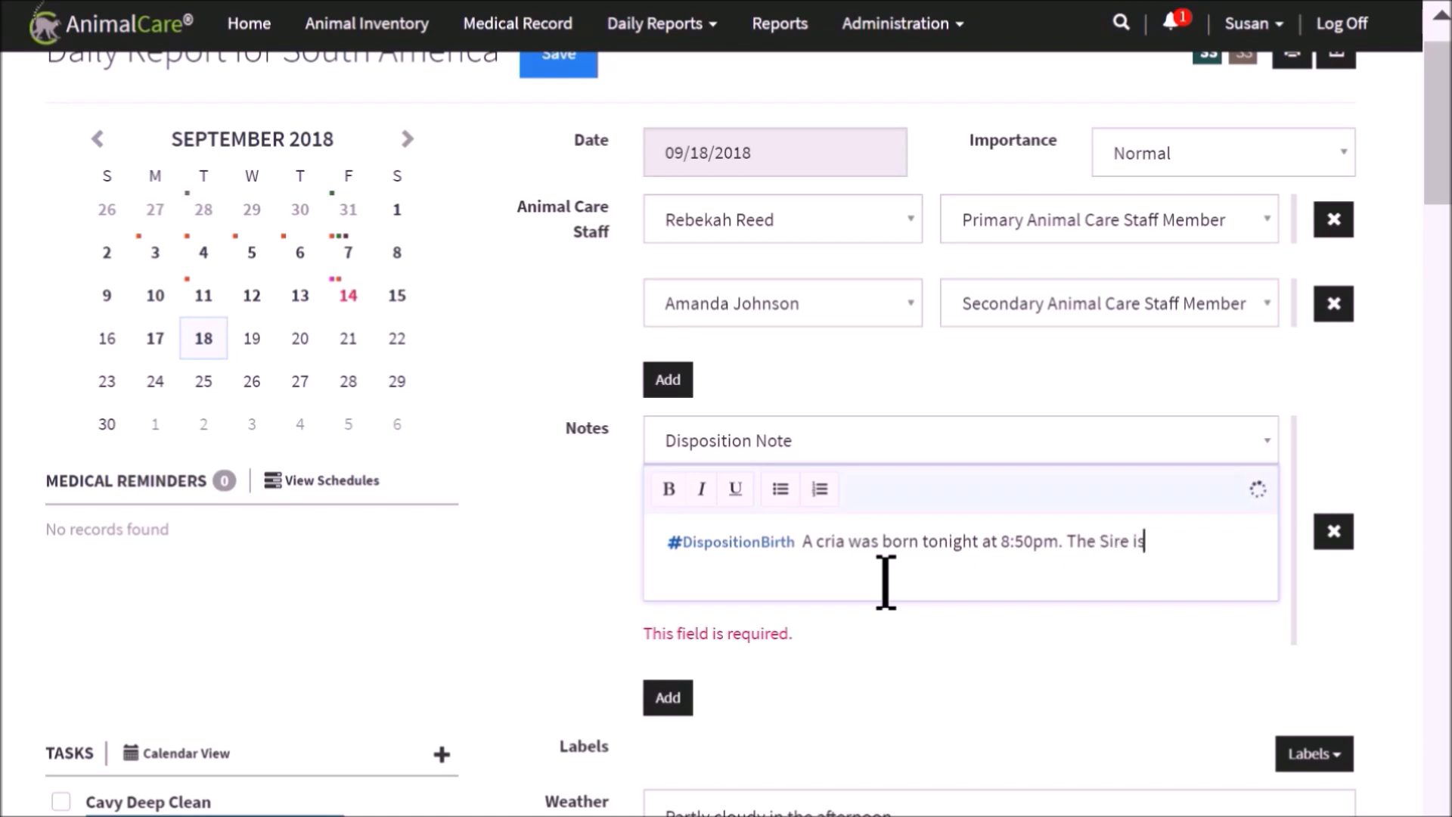
# Complete the birth note by mentioning @[M255]-Snowman as Sire and @[M254]-Tilly as Dame, ending with "It was born on exhibit."
pyautogui.write('Snow')
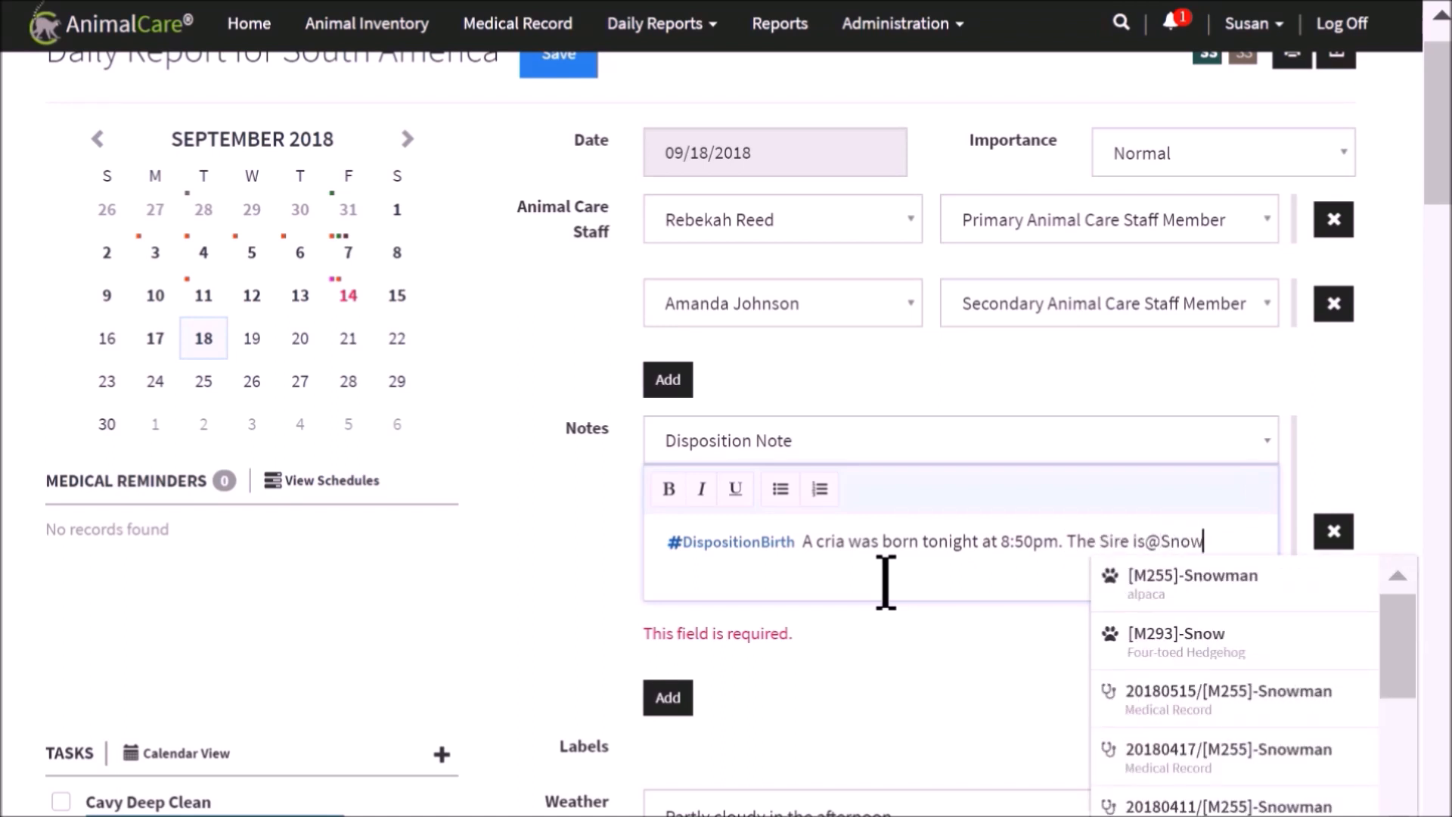
pyautogui.click(1120, 591)
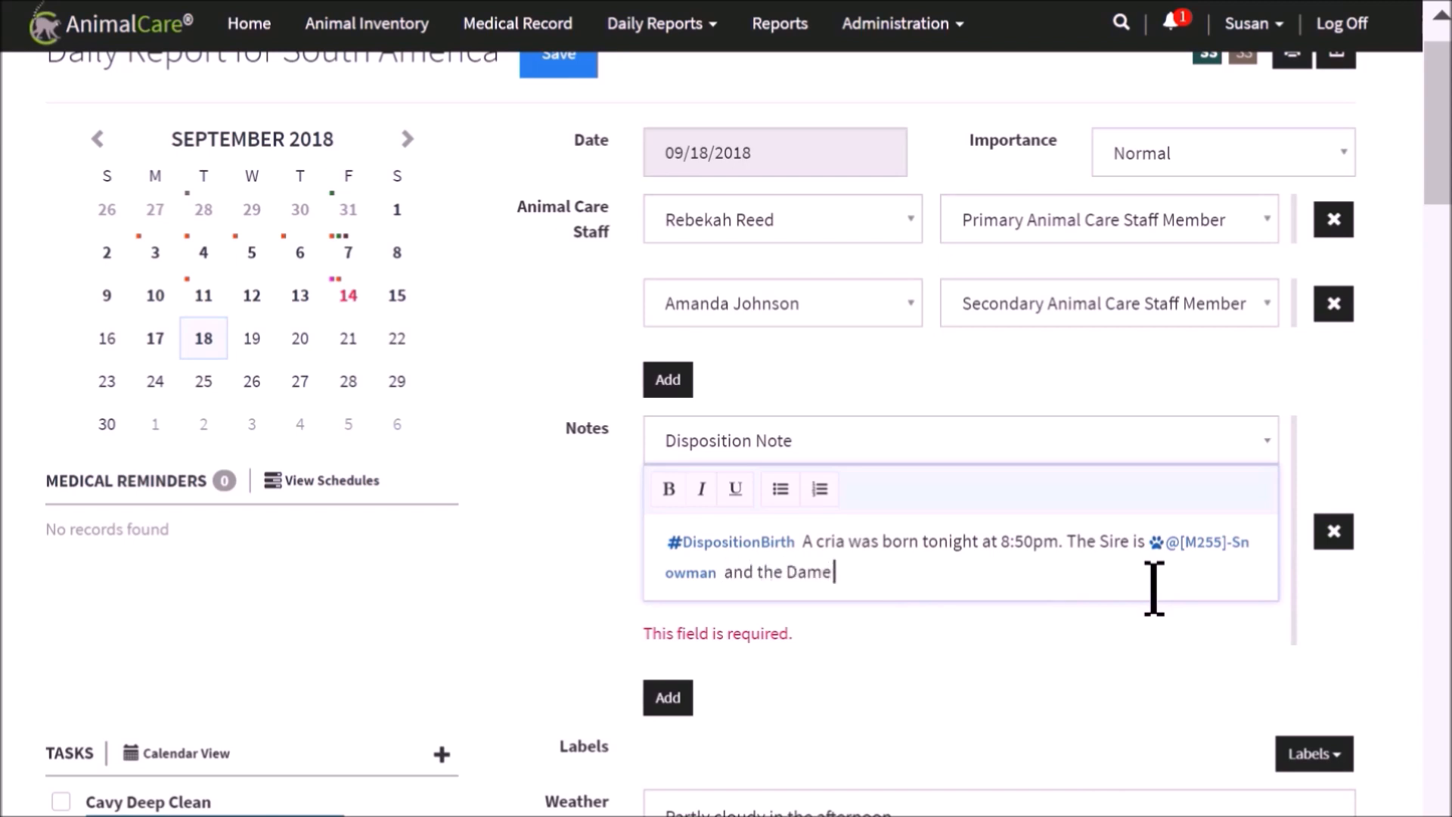
pyautogui.write('and the Dame is @Ti')
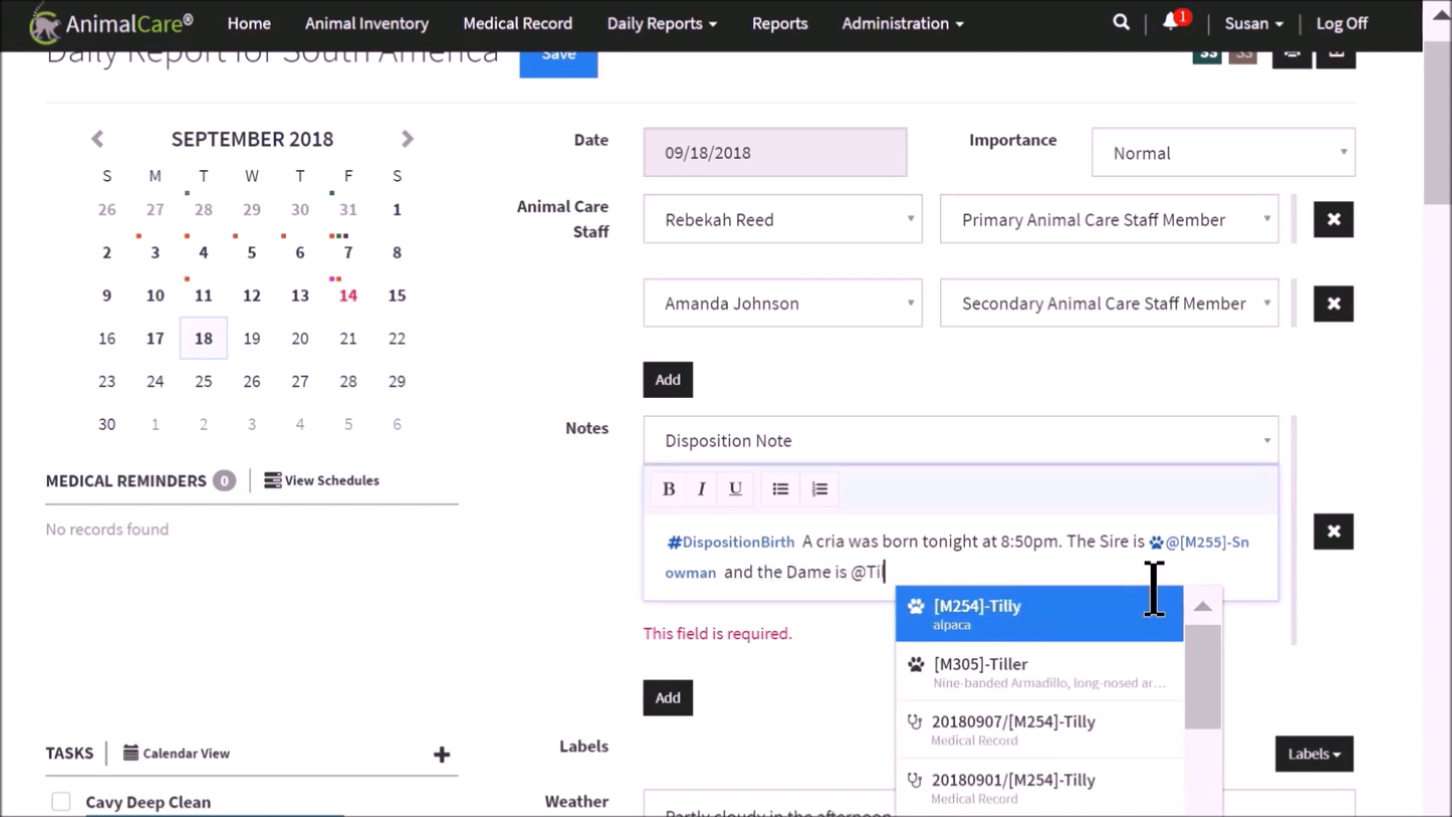
pyautogui.click(1134, 609)
pyautogui.write('. It was born on exhibit.')
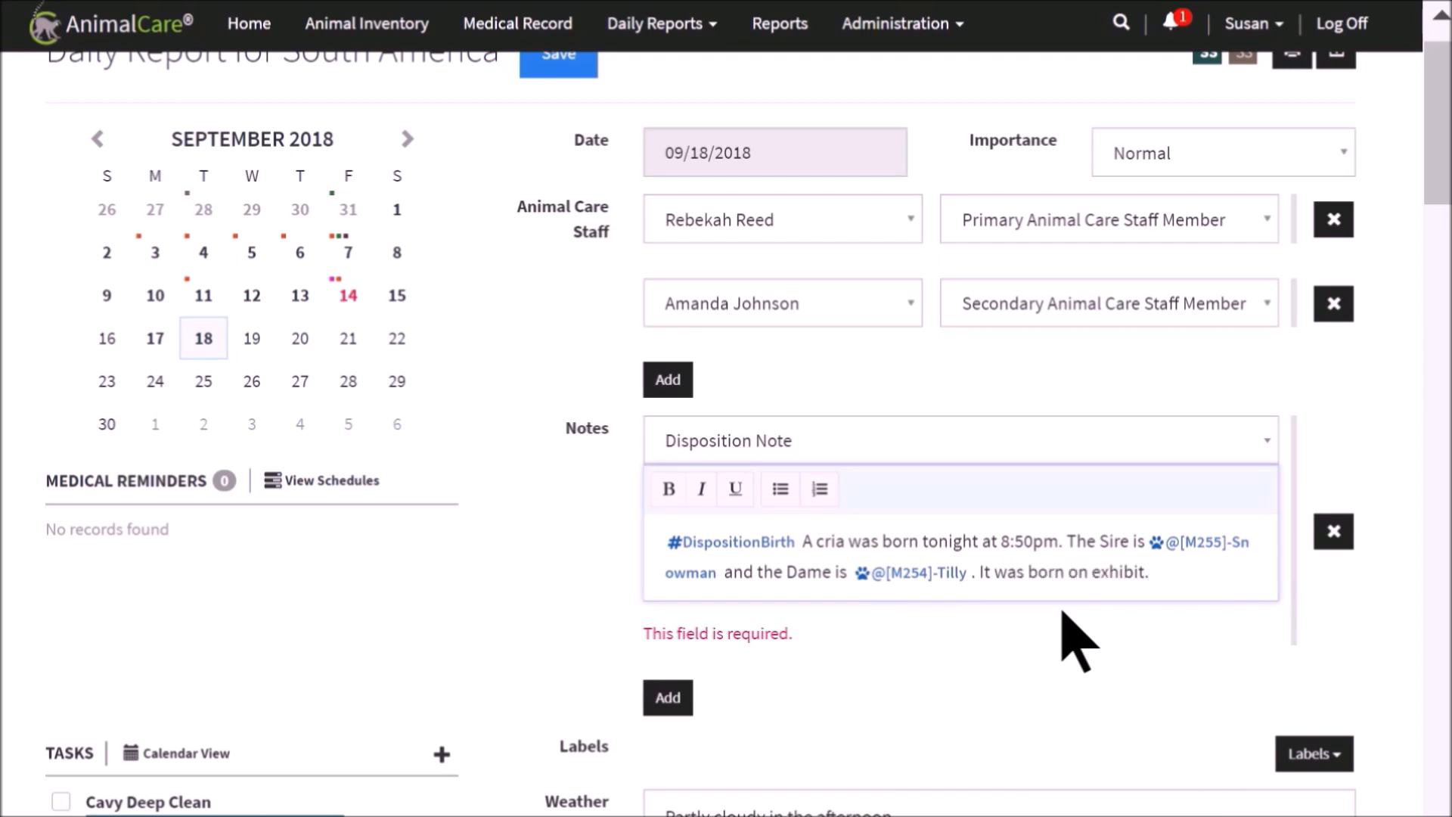
pyautogui.click(1063, 621)
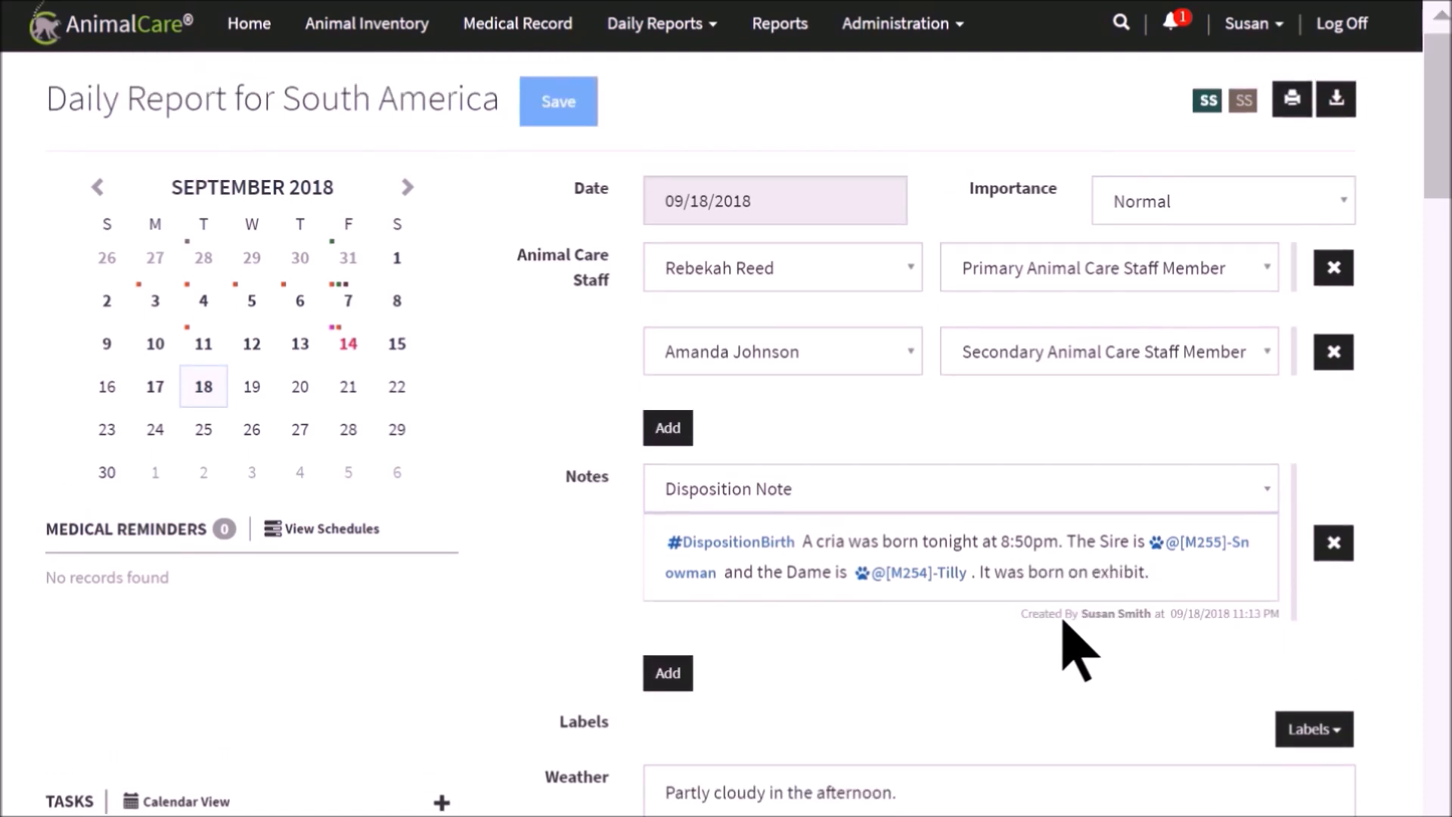
# Attach the photo birth4.JPG to the daily report
pyautogui.scroll(-9, 1205, 658)
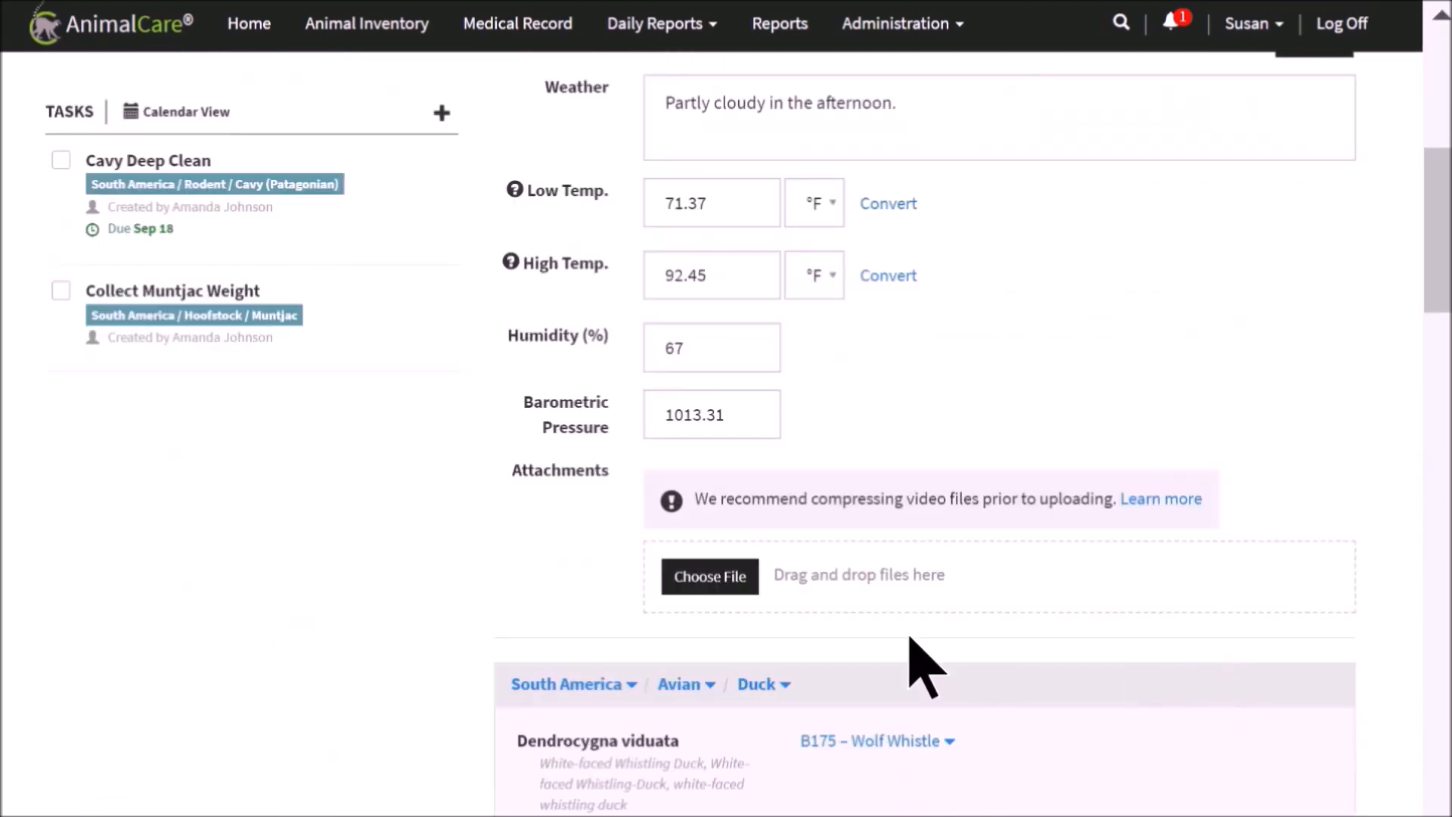
pyautogui.click(729, 574)
pyautogui.click(462, 153)
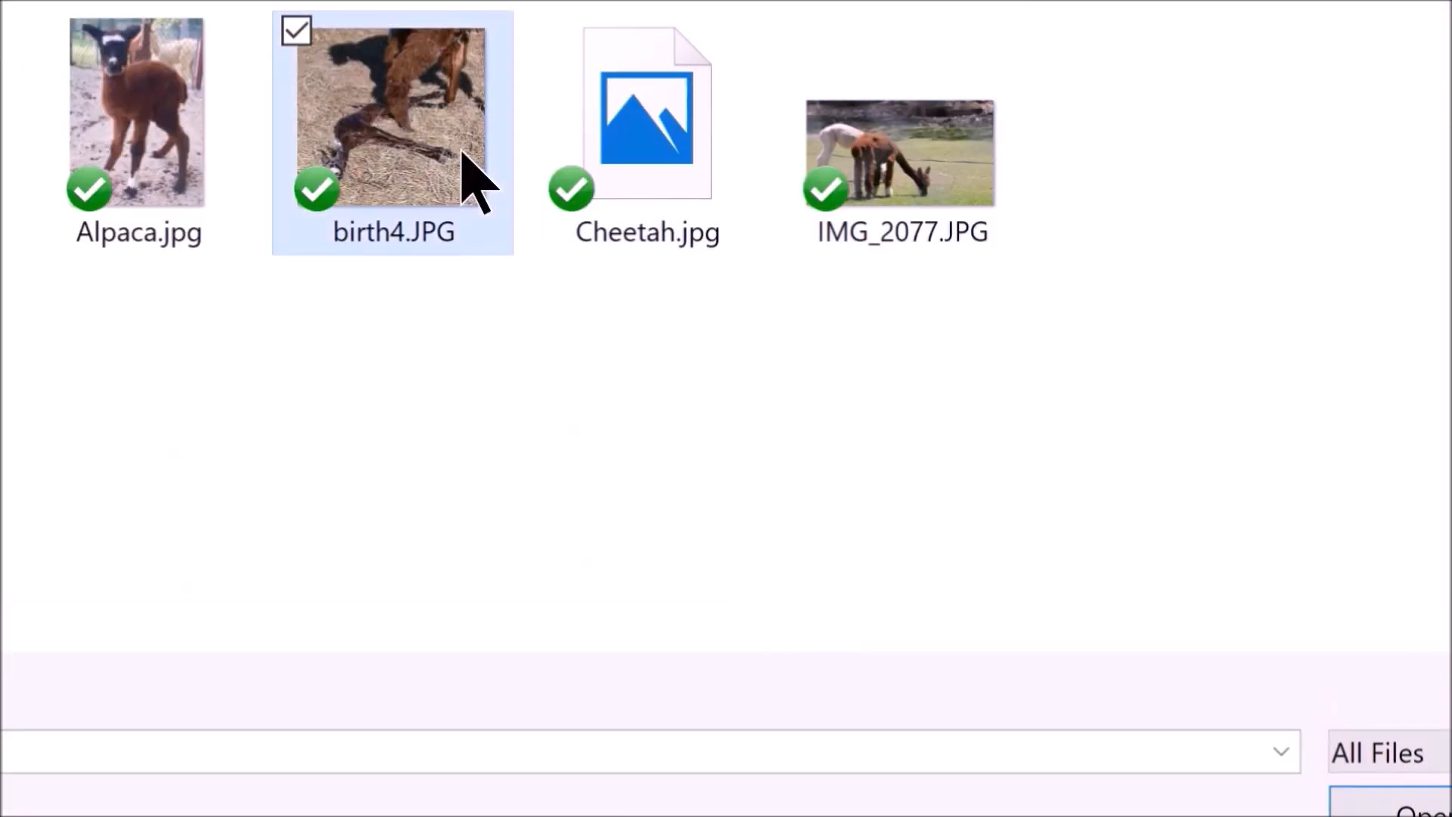
pyautogui.doubleClick(463, 153)
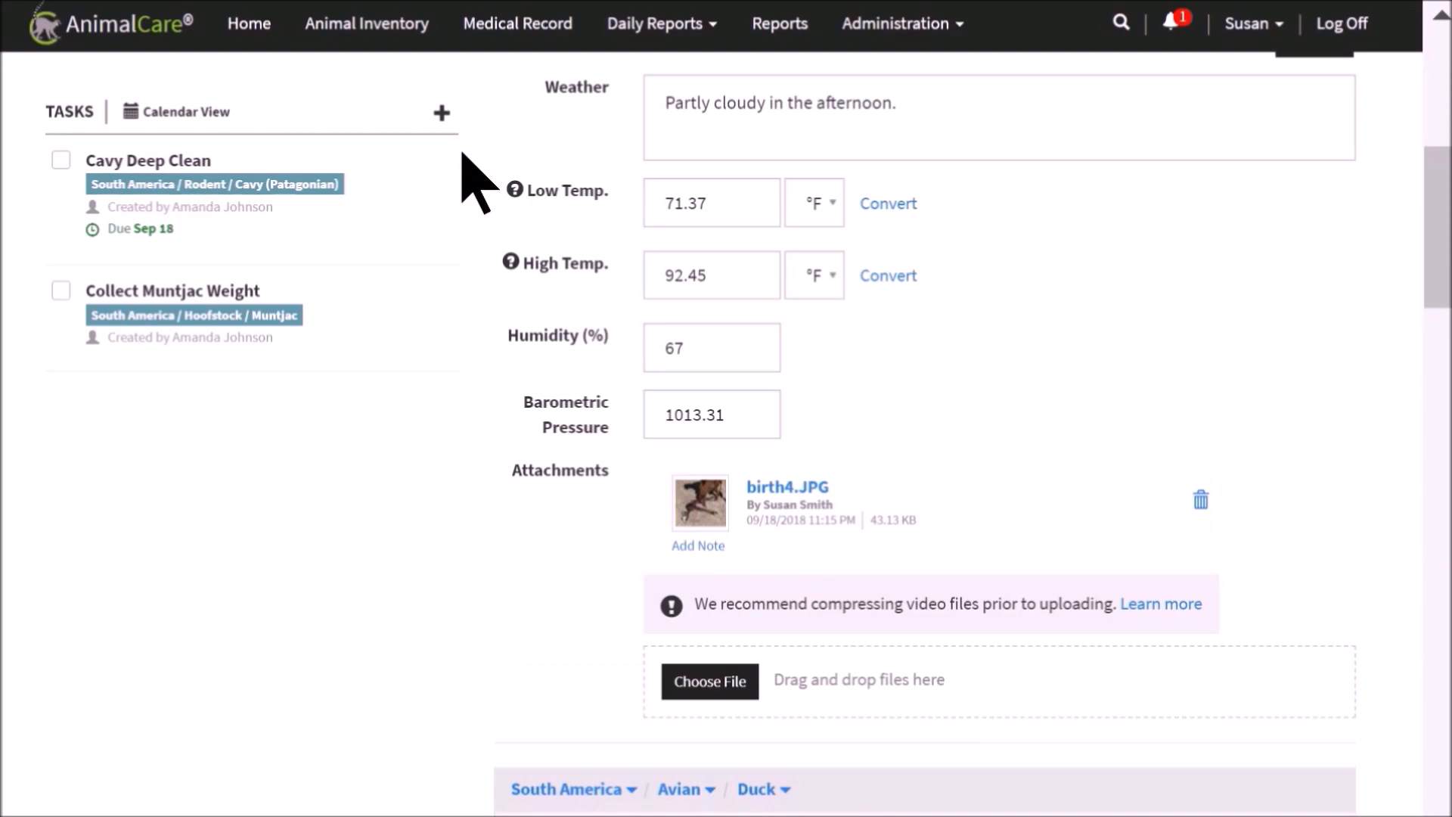
pyautogui.click(698, 545)
pyautogui.write('#')
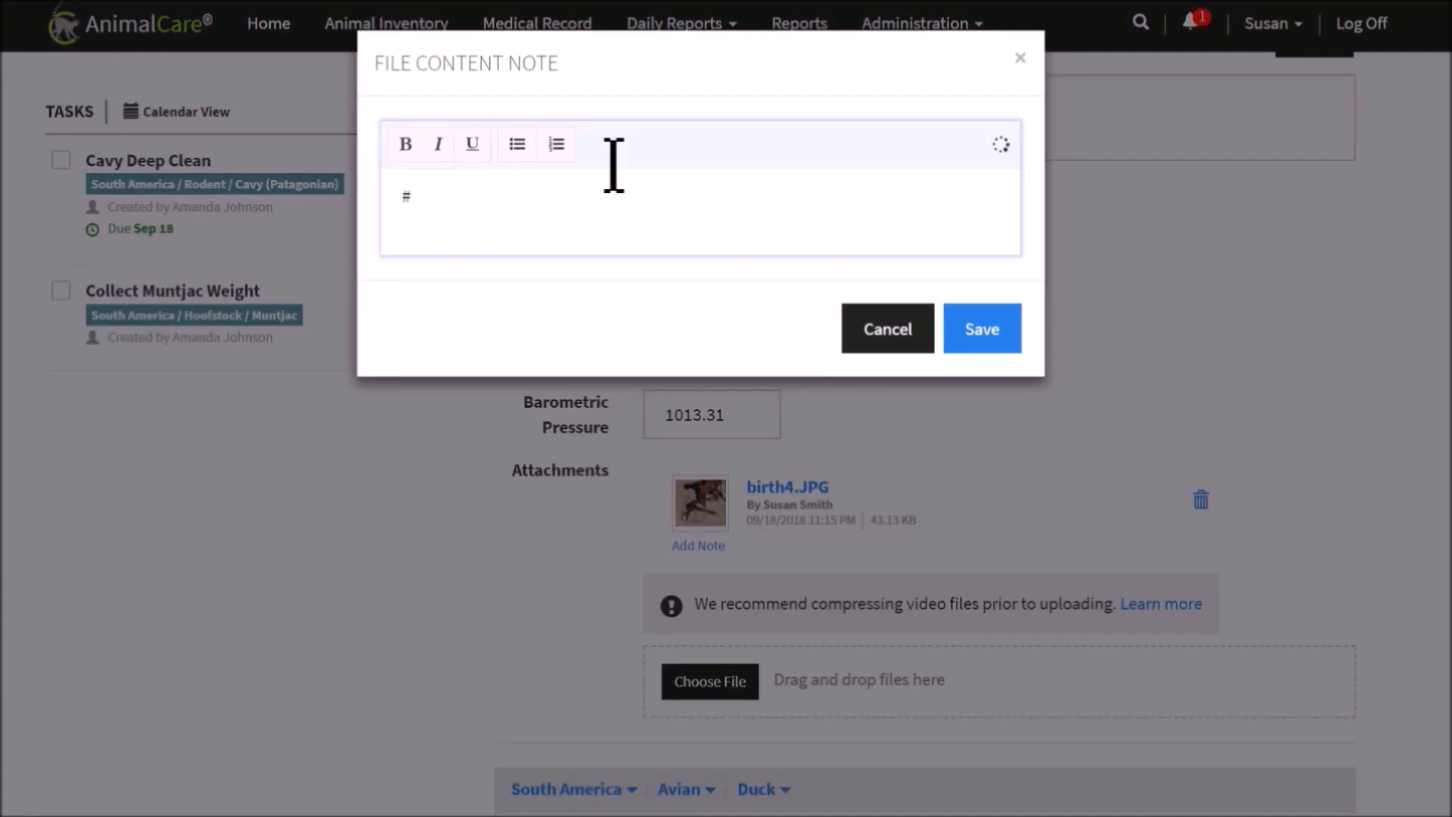
pyautogui.write('Attach')
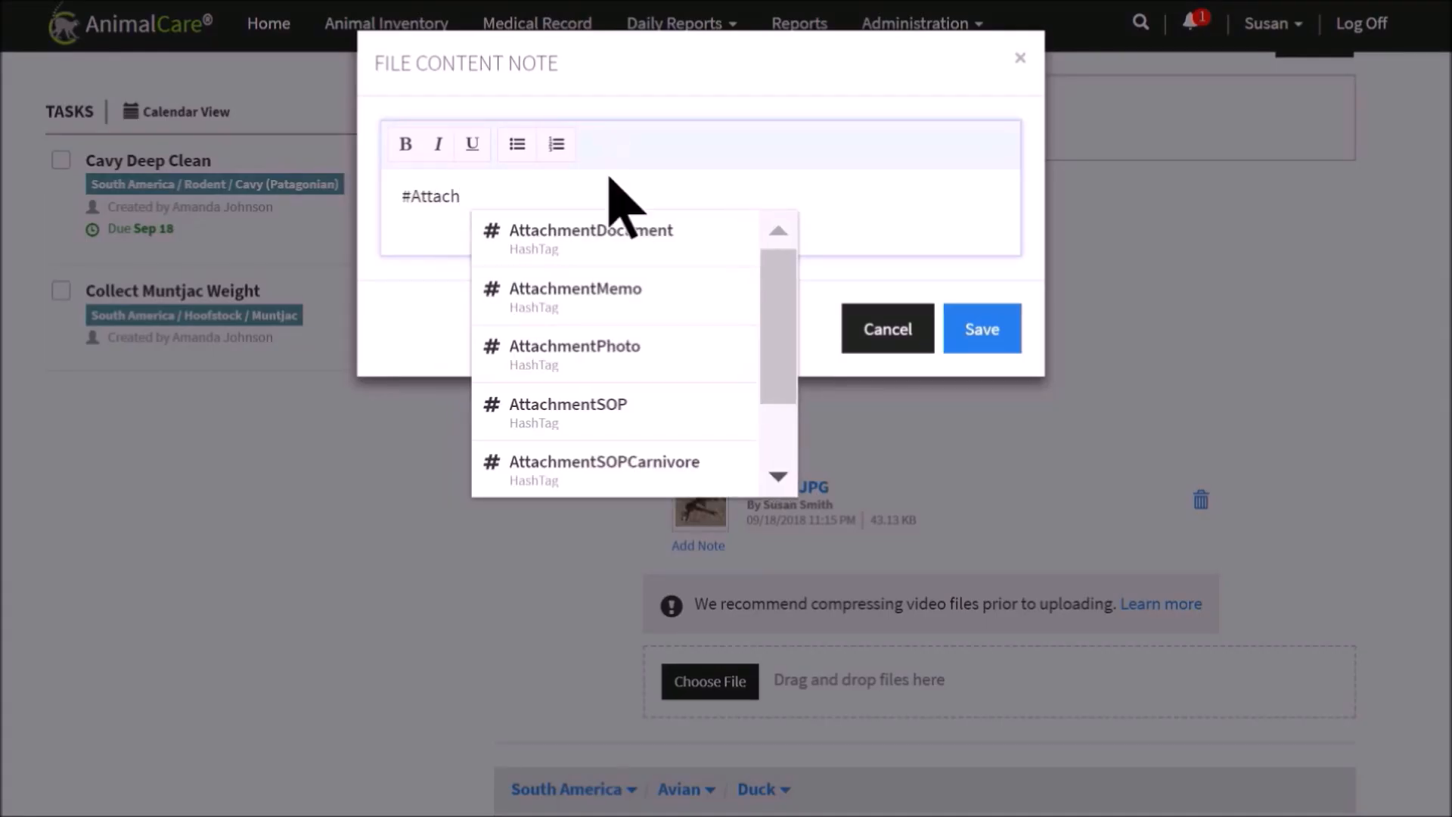
pyautogui.click(568, 355)
pyautogui.write('Cria born 9/18/2018')
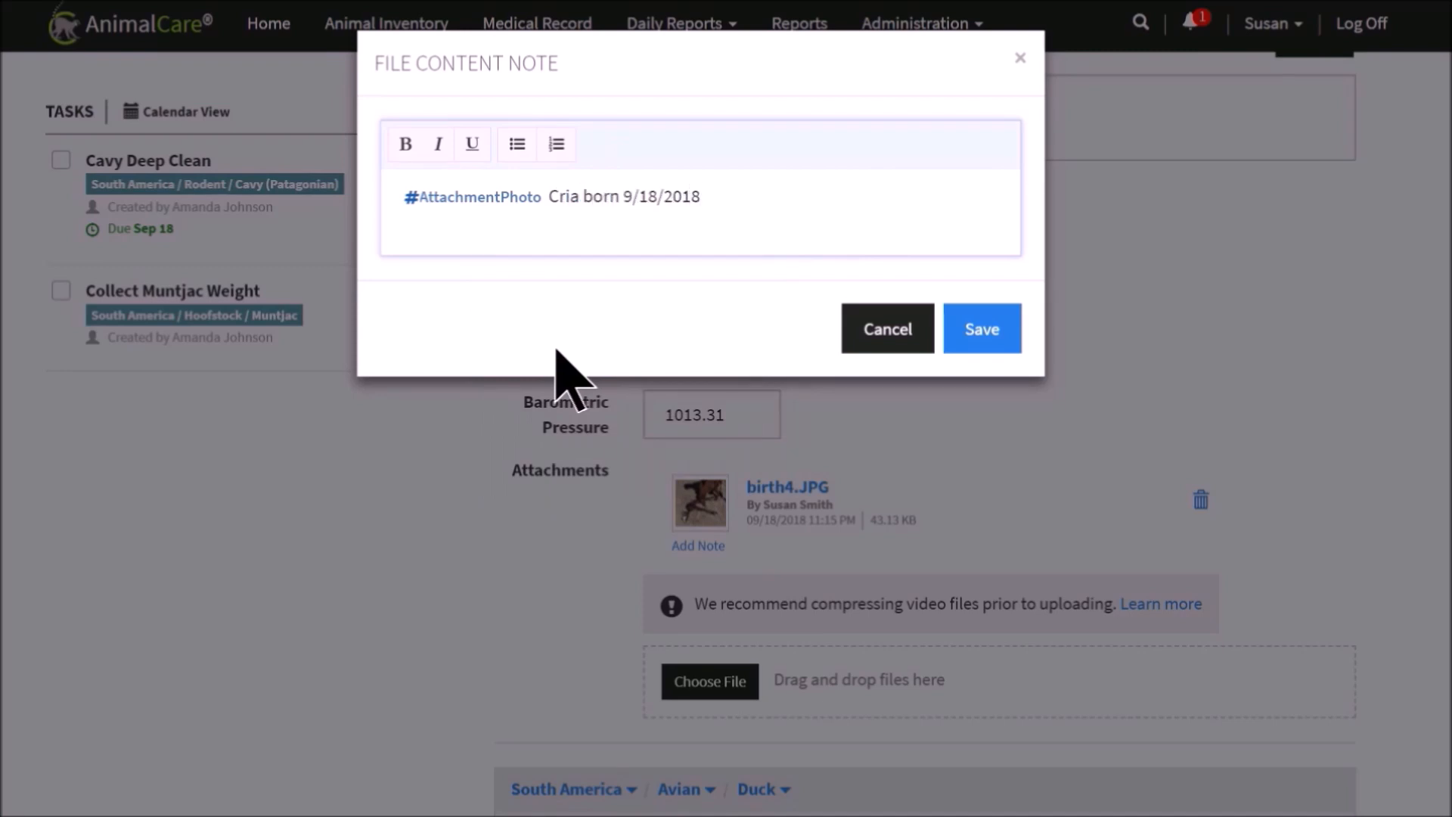
pyautogui.write('@South')
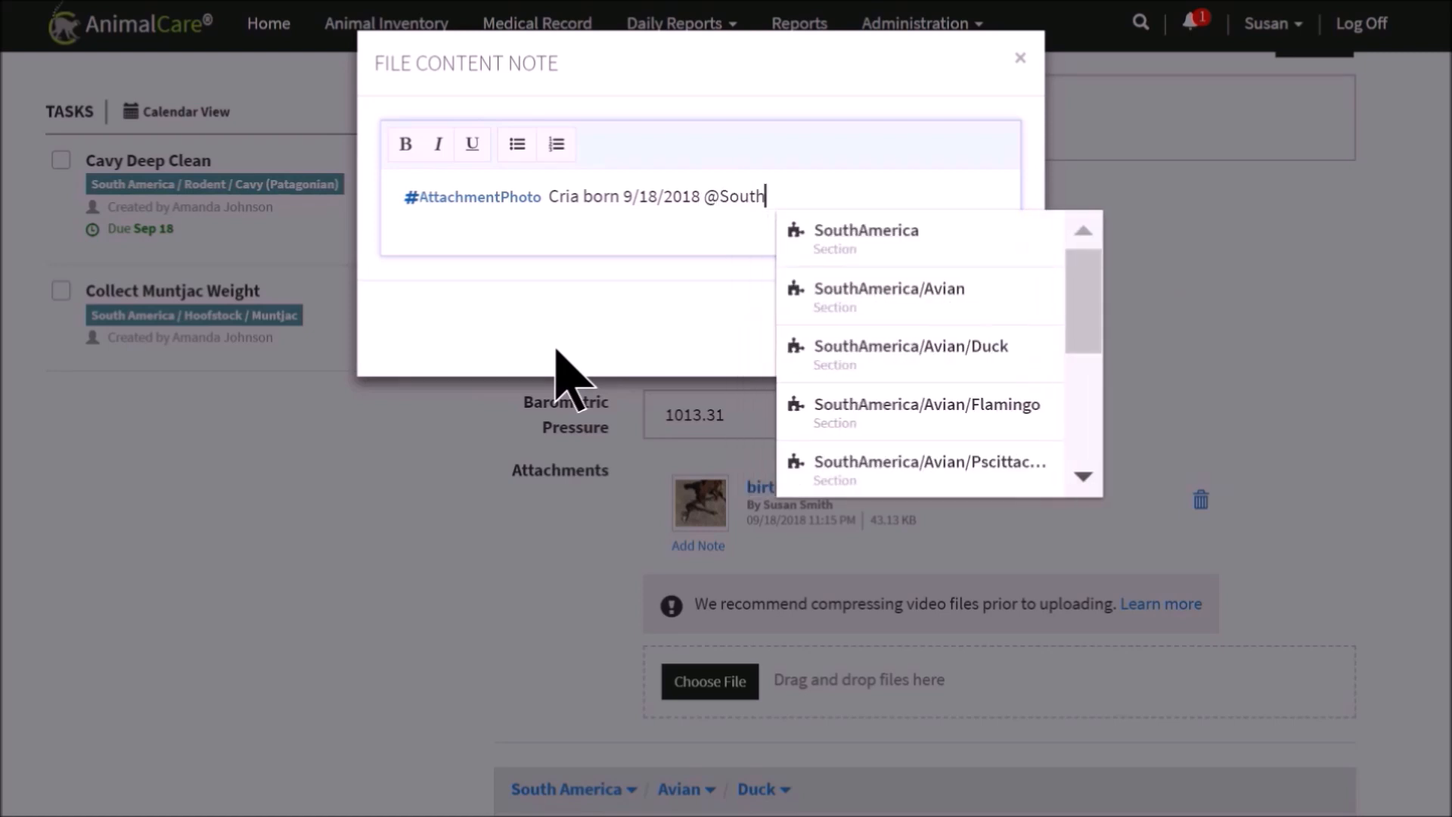
pyautogui.scroll(-3, 999, 348)
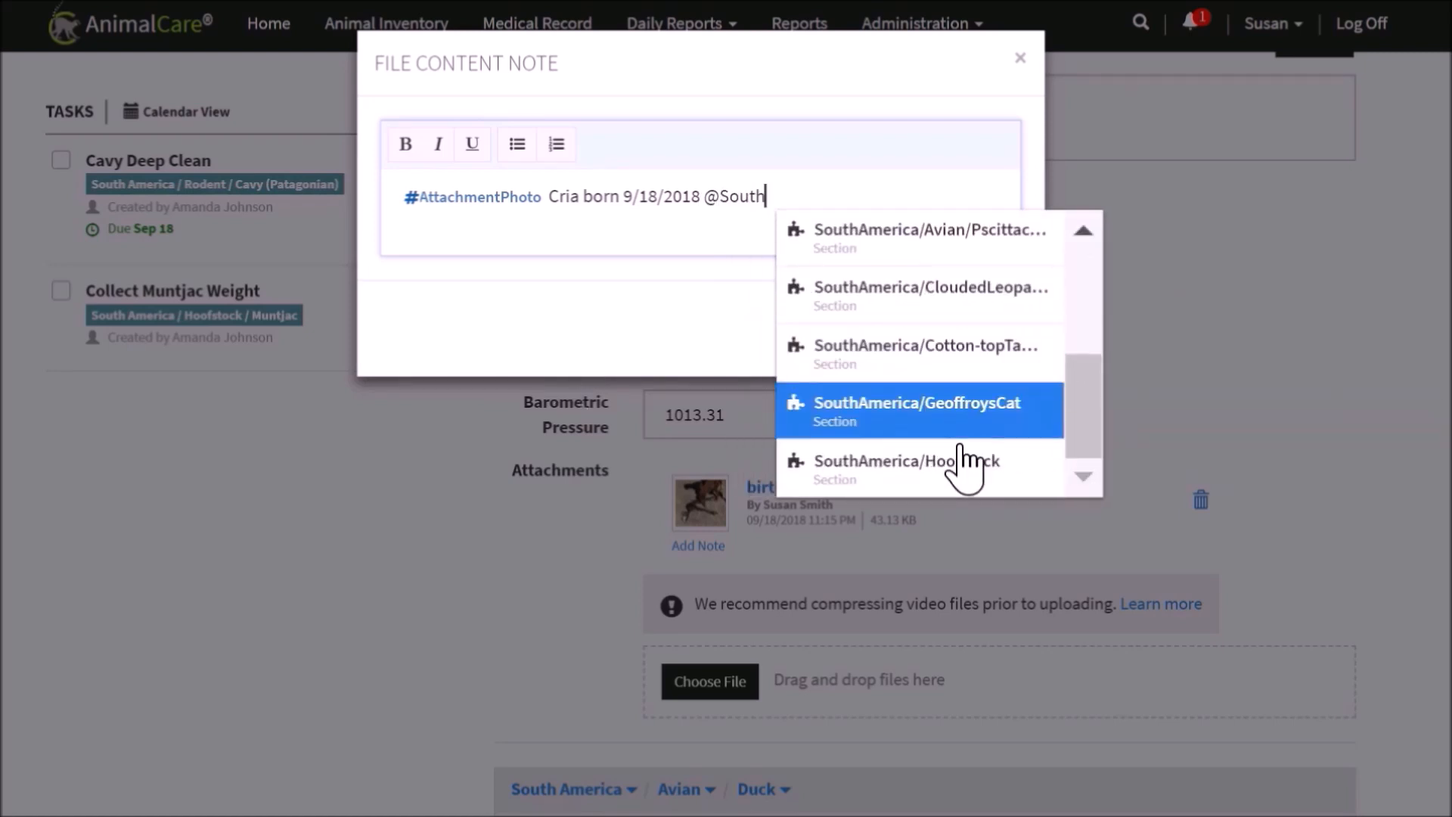
pyautogui.click(968, 459)
pyautogui.click(987, 337)
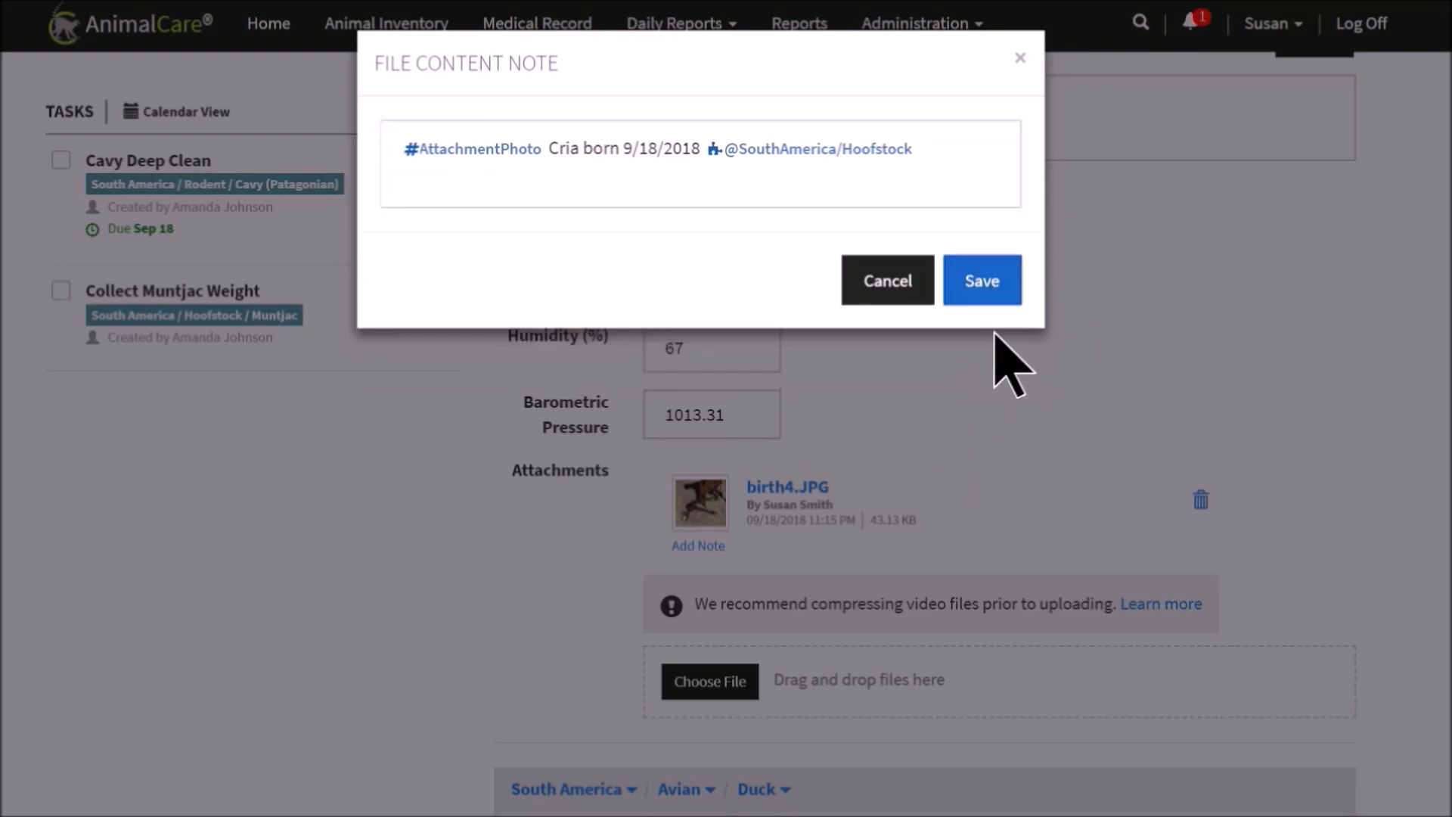
# Enter a new weight measurement of 4.2 Kg for the alpaca M325 – Cria
pyautogui.scroll(-15, 1190, 438)
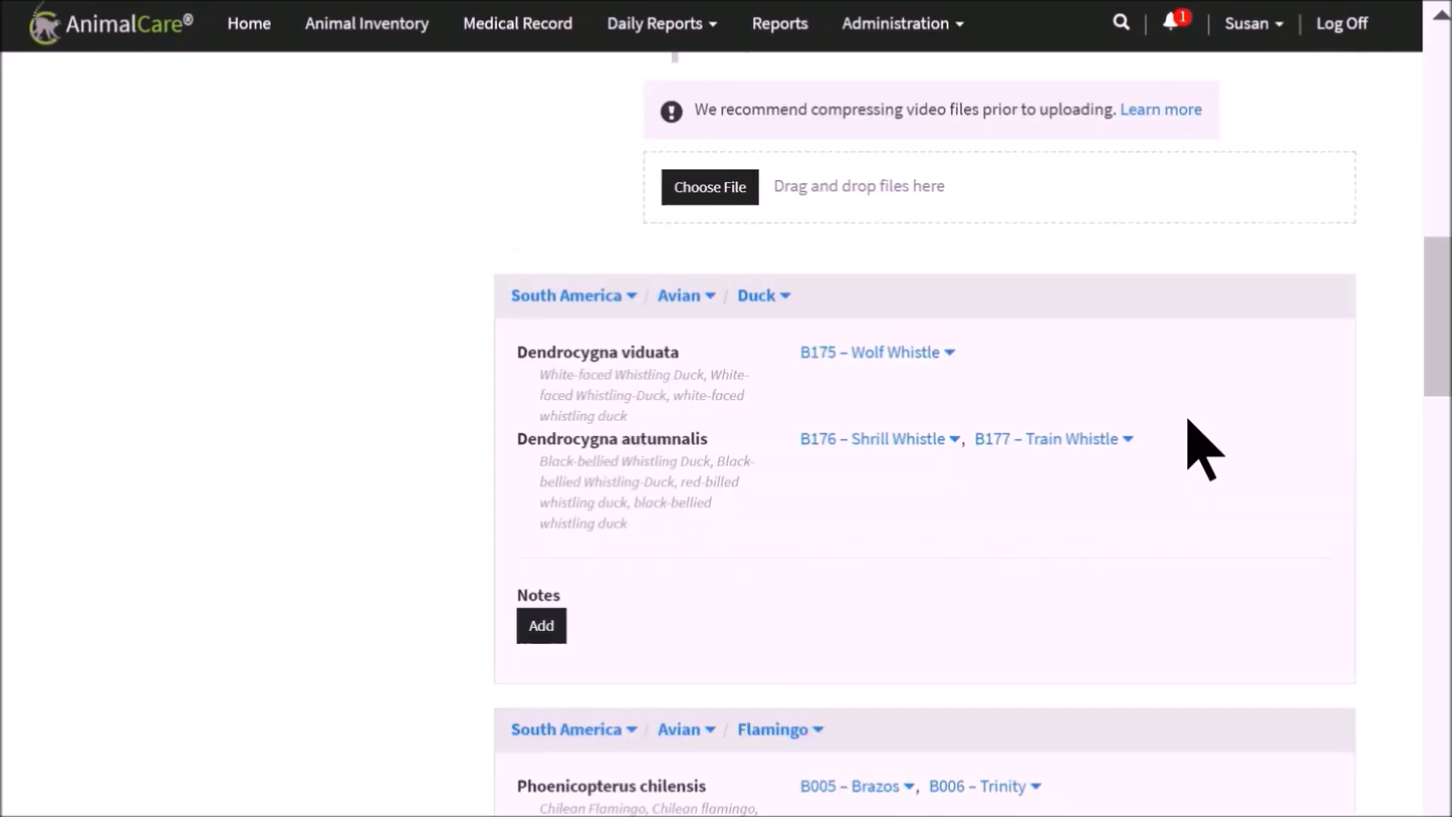
pyautogui.scroll(-6, 1190, 438)
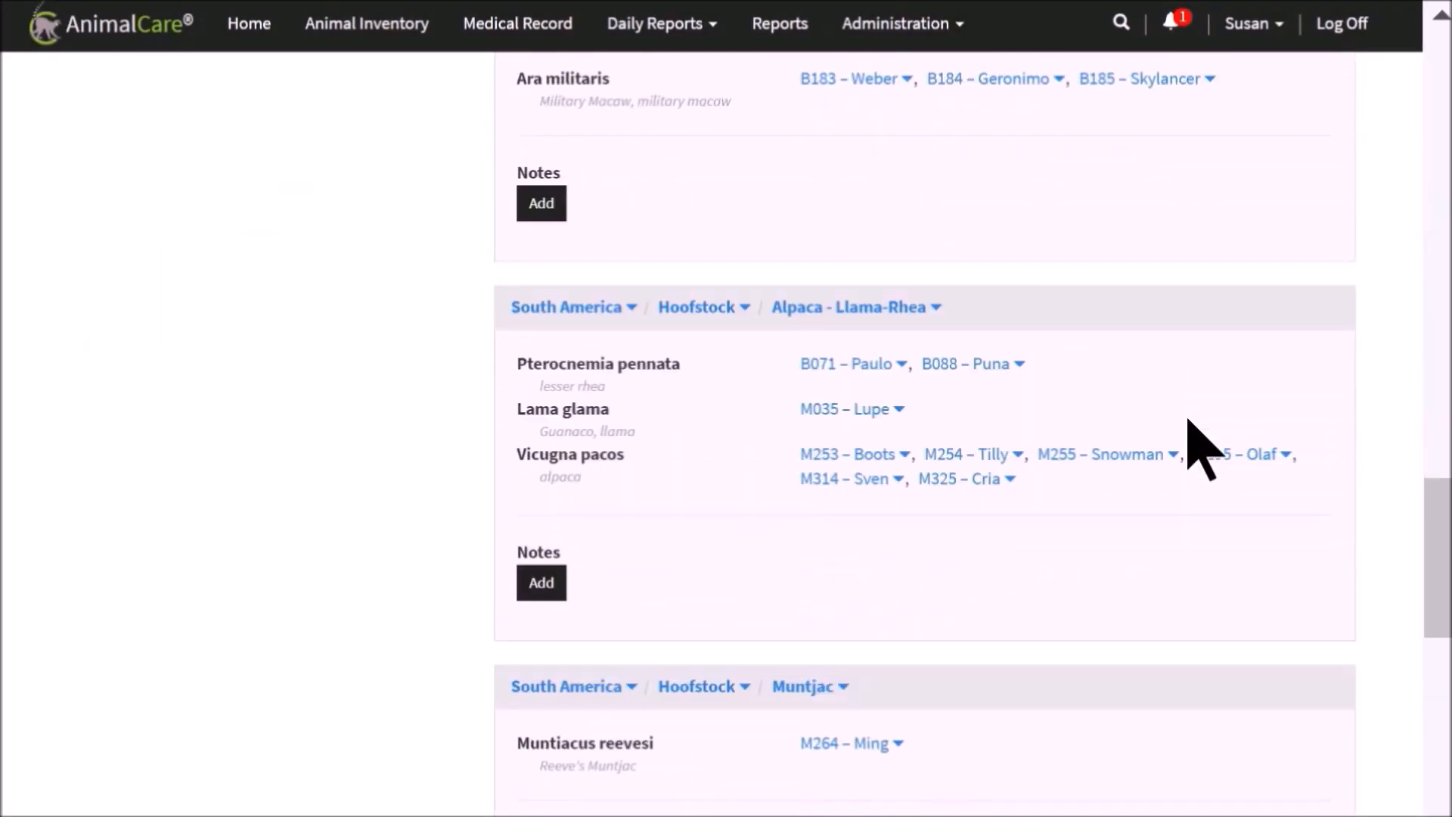
pyautogui.click(1012, 251)
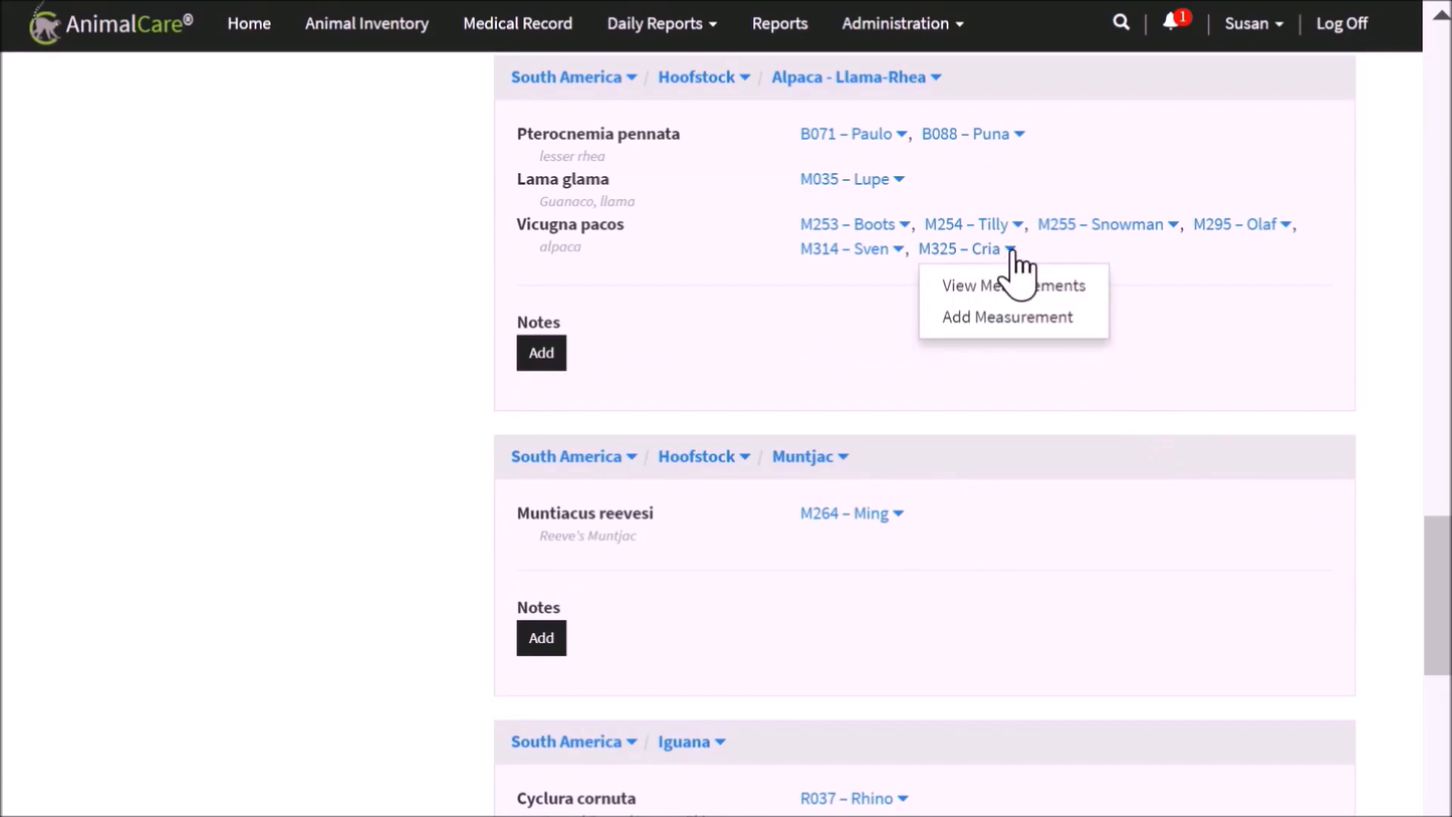
pyautogui.click(1013, 317)
pyautogui.click(959, 393)
pyautogui.click(817, 534)
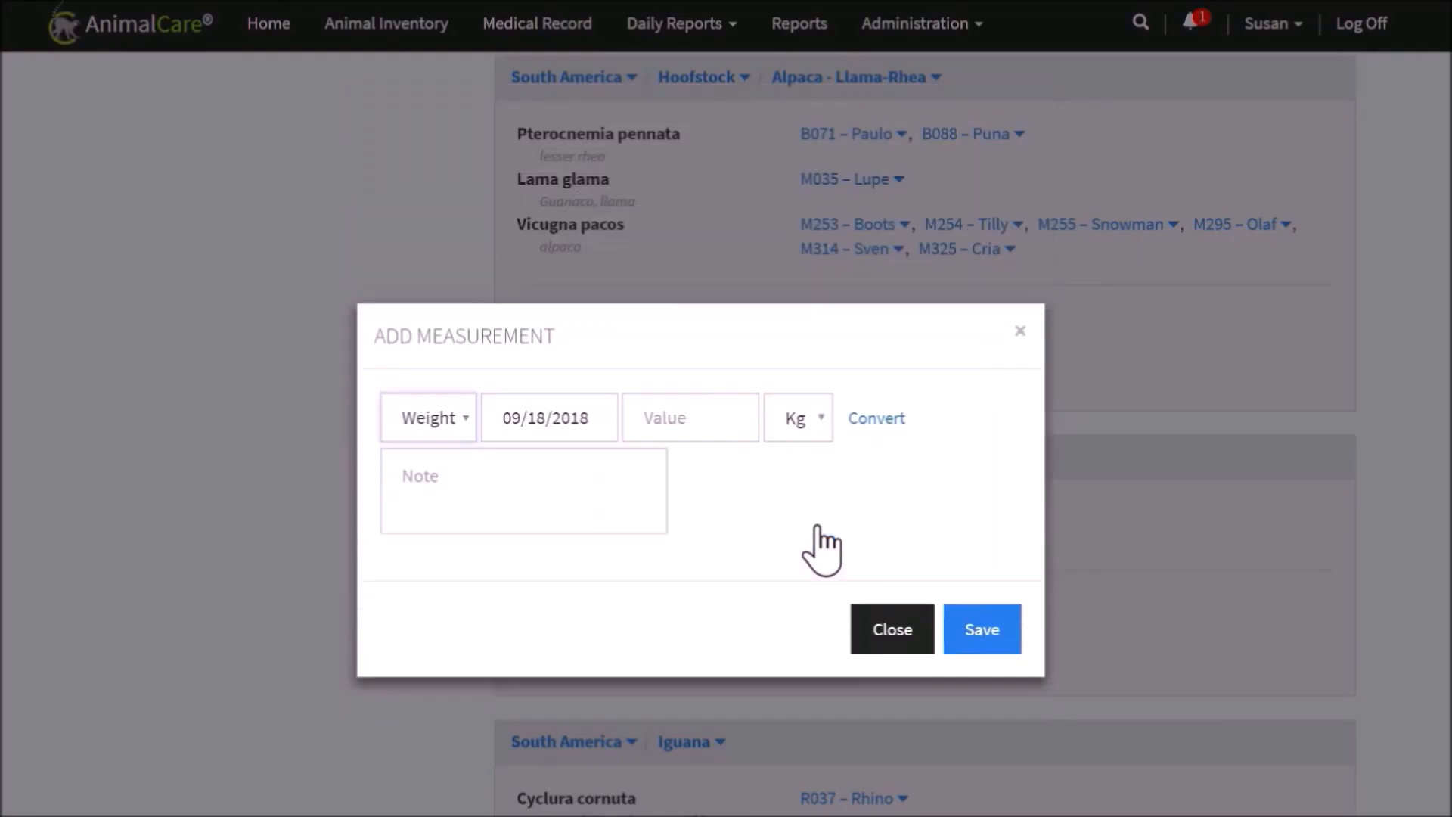
pyautogui.click(711, 439)
pyautogui.write('4.2')
# Add the note "#MeasurementOutOfRange Average is 5 to 9" to the weight measurement and save it
pyautogui.click(599, 492)
pyautogui.write('#')
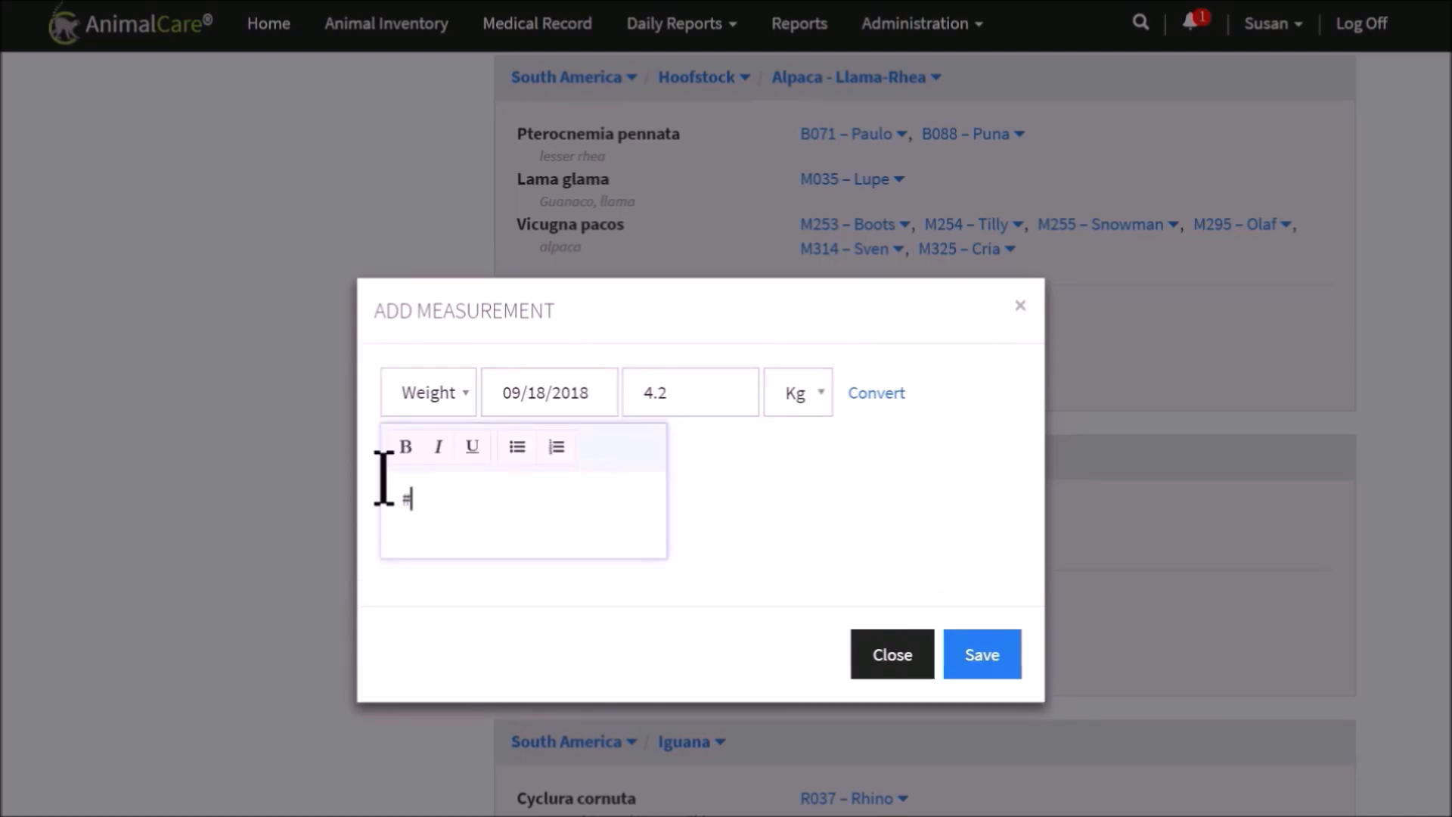
pyautogui.write('Meas')
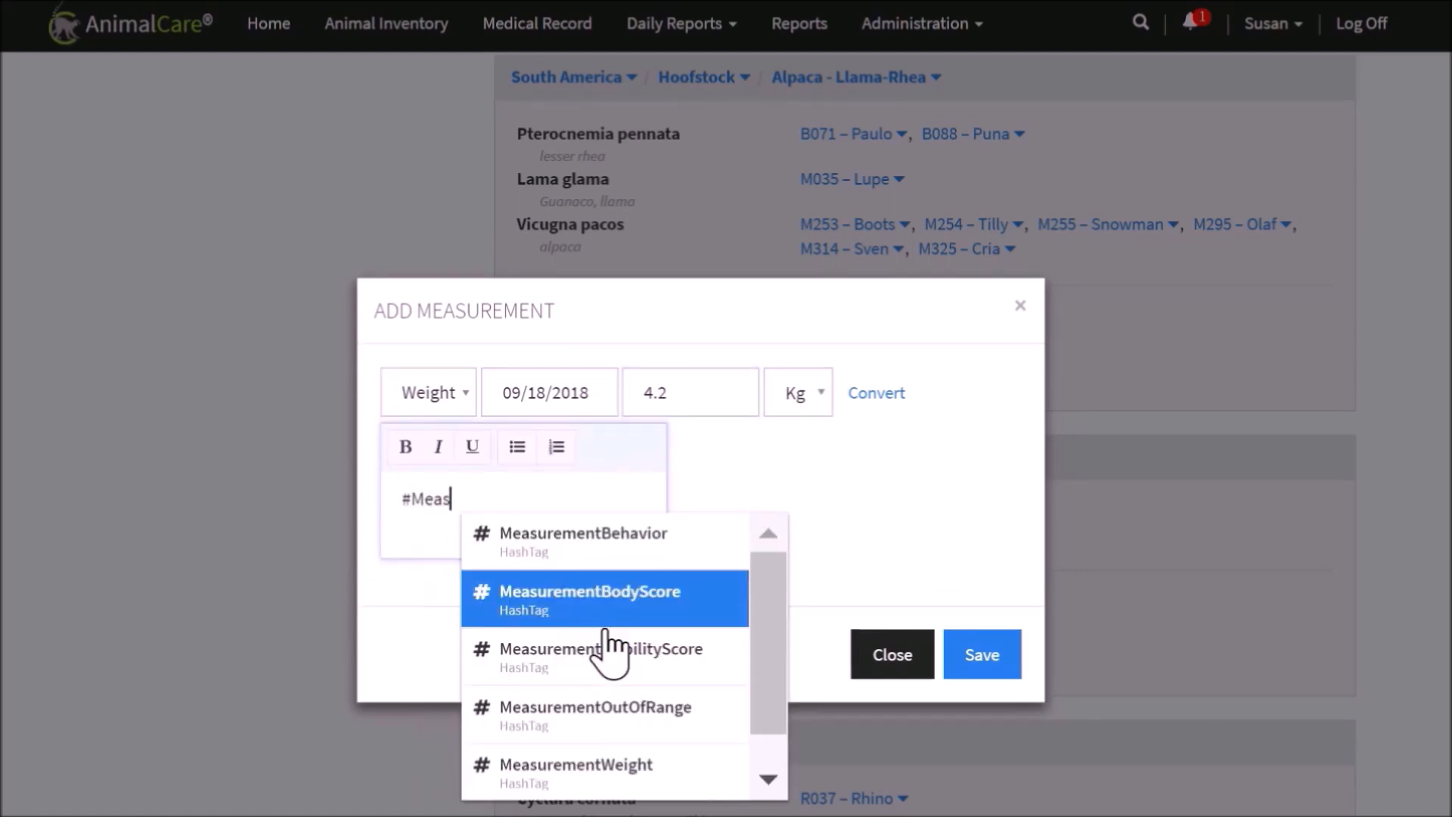
pyautogui.click(593, 703)
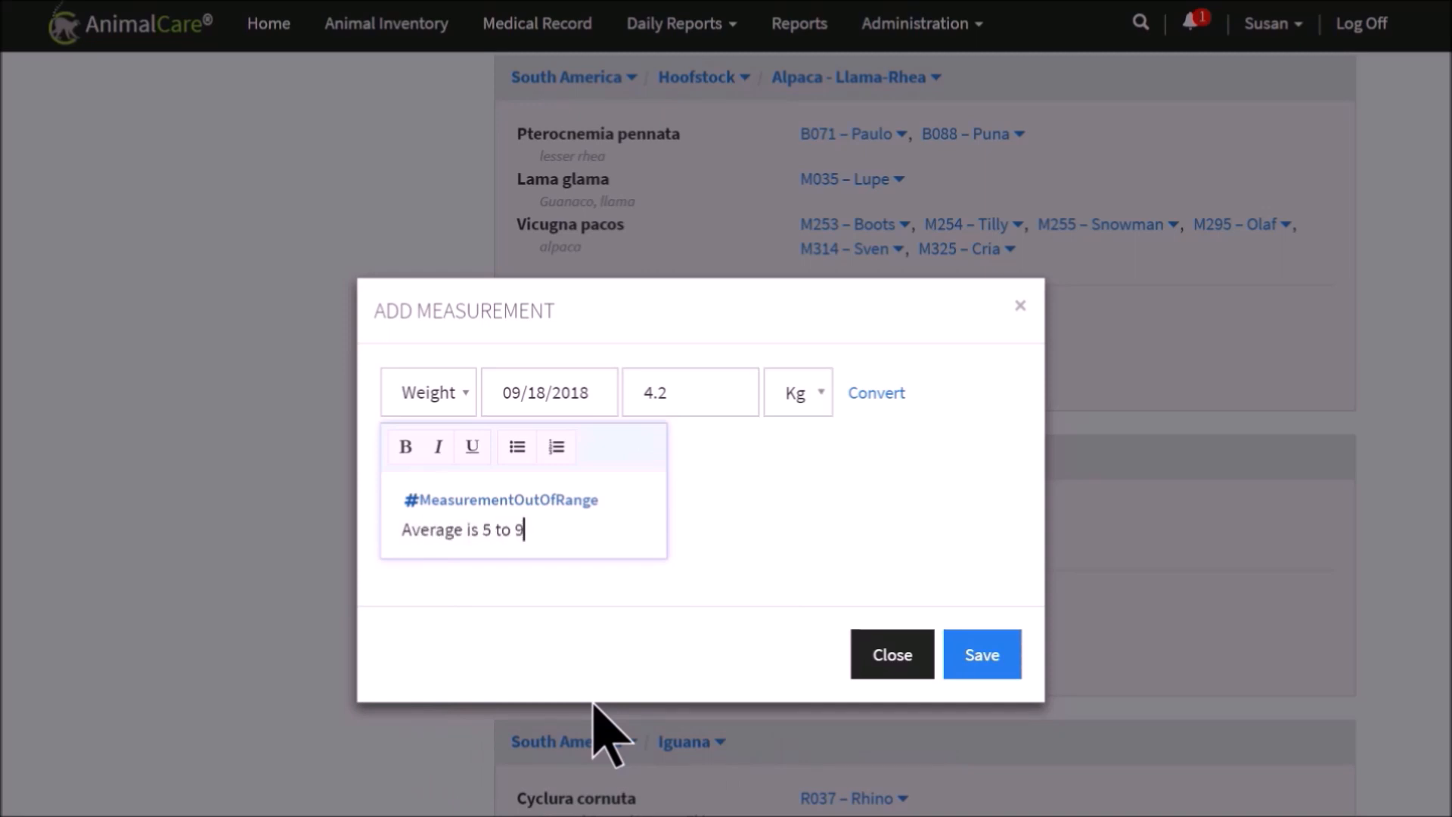
pyautogui.click(999, 669)
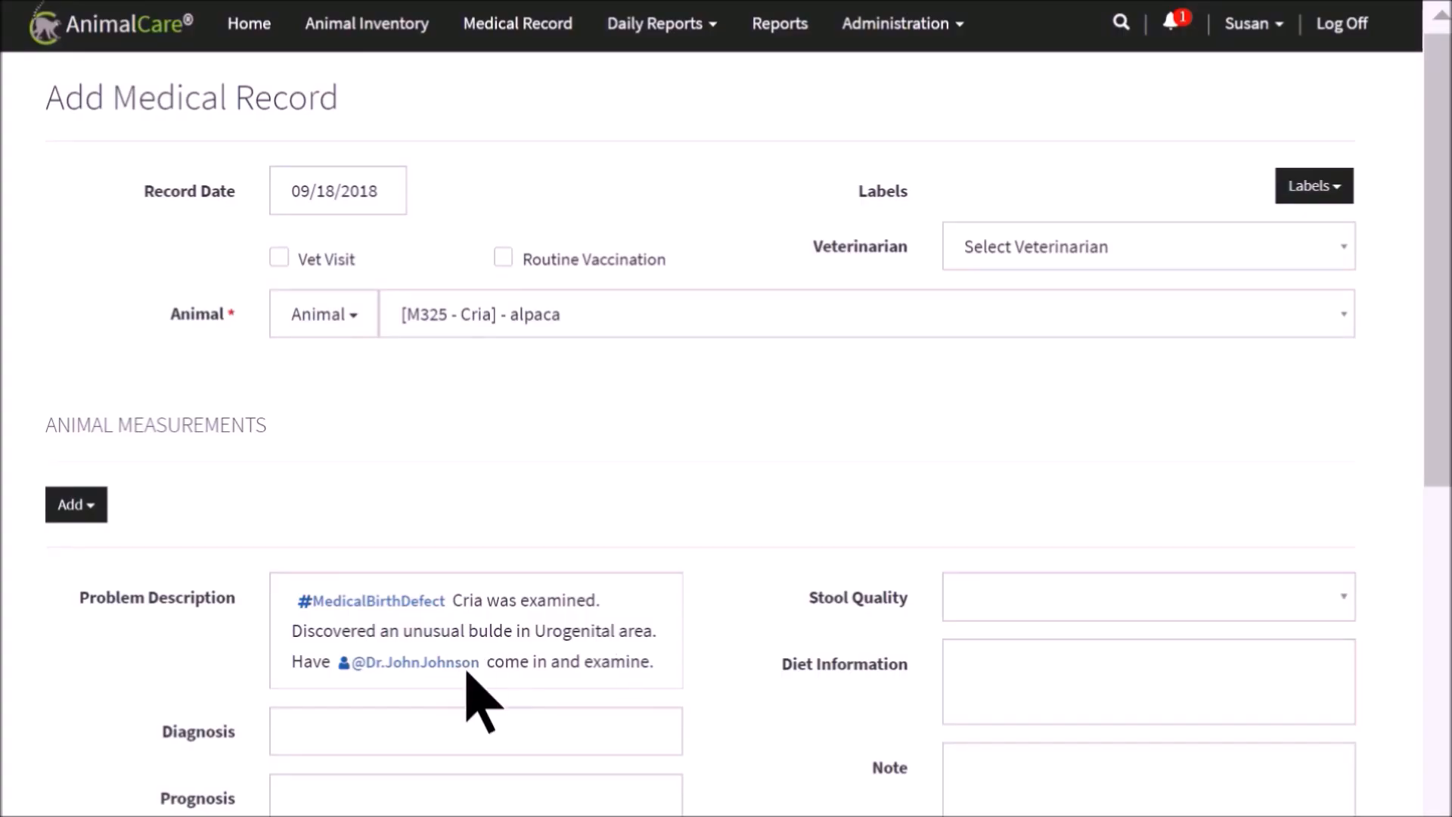
# Enter "Vaginal imperfecta" as the diagnosis in Cria's medical record
pyautogui.click(497, 728)
pyautogui.write('Vaginal imper')
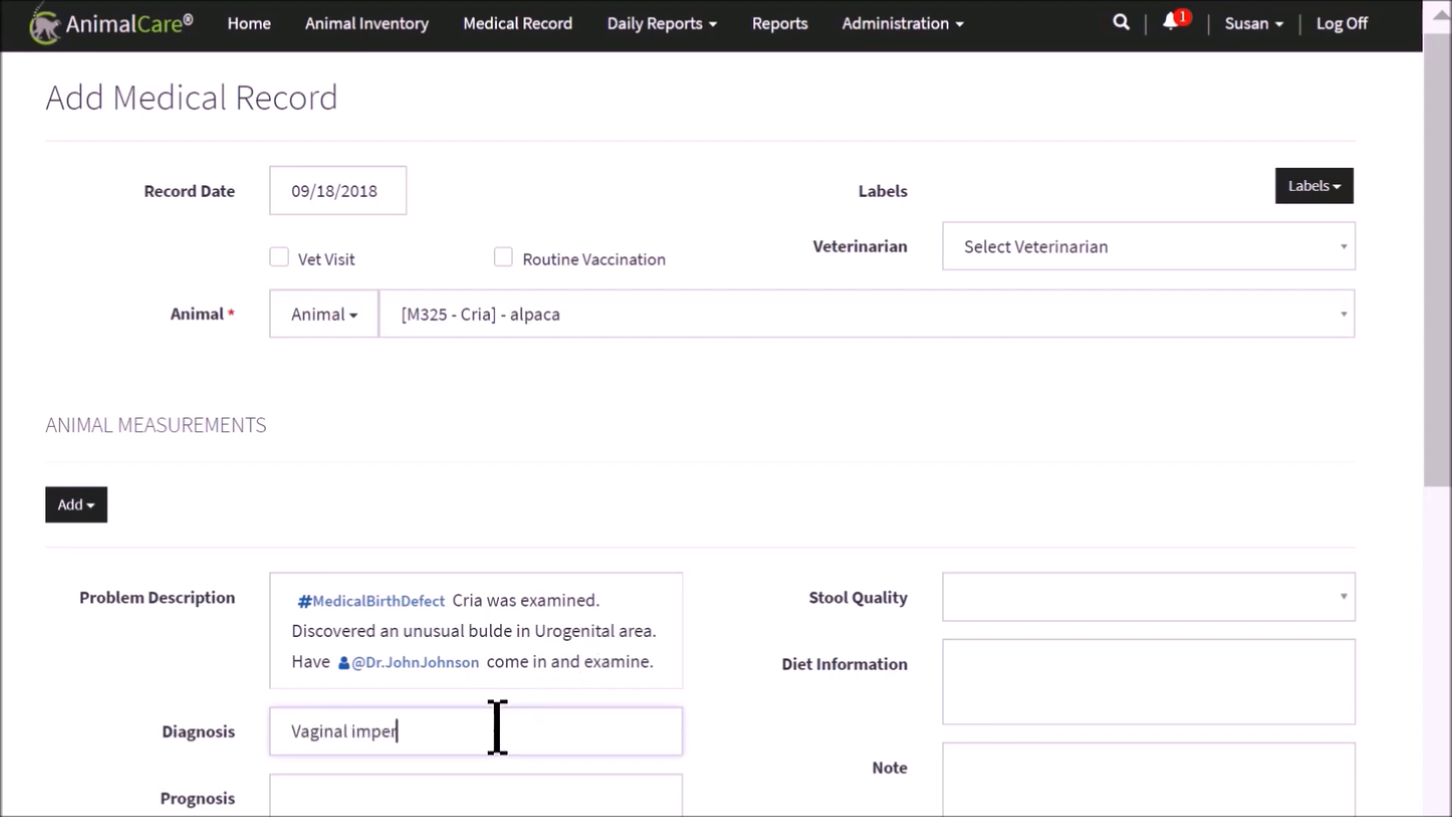
pyautogui.write('fecta')
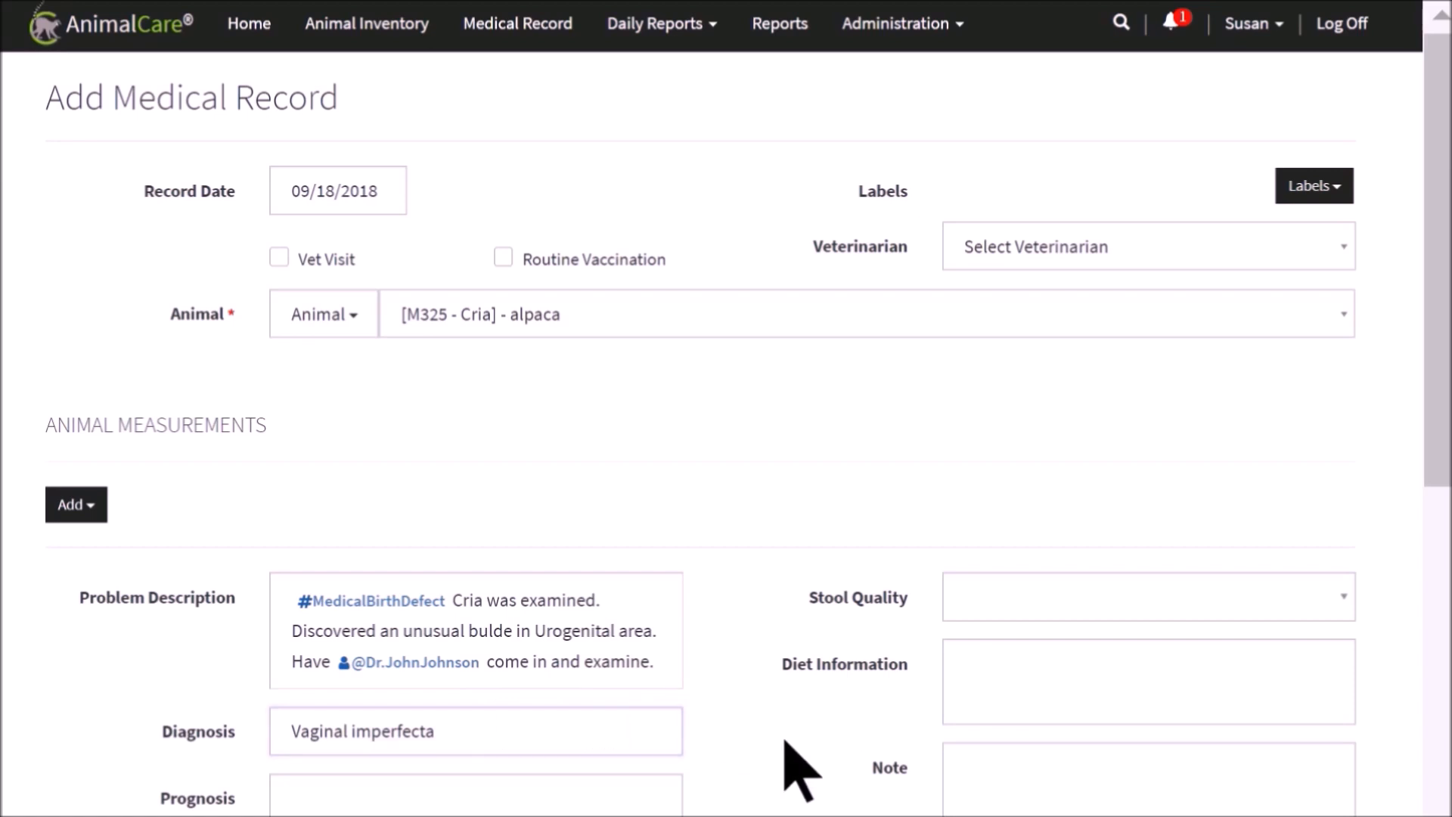
# Fill in the treatment description of the medical record with "#MedicalSurgery will be performed tomorrow."
pyautogui.scroll(-3, 788, 769)
pyautogui.click(505, 639)
pyautogui.write('#M')
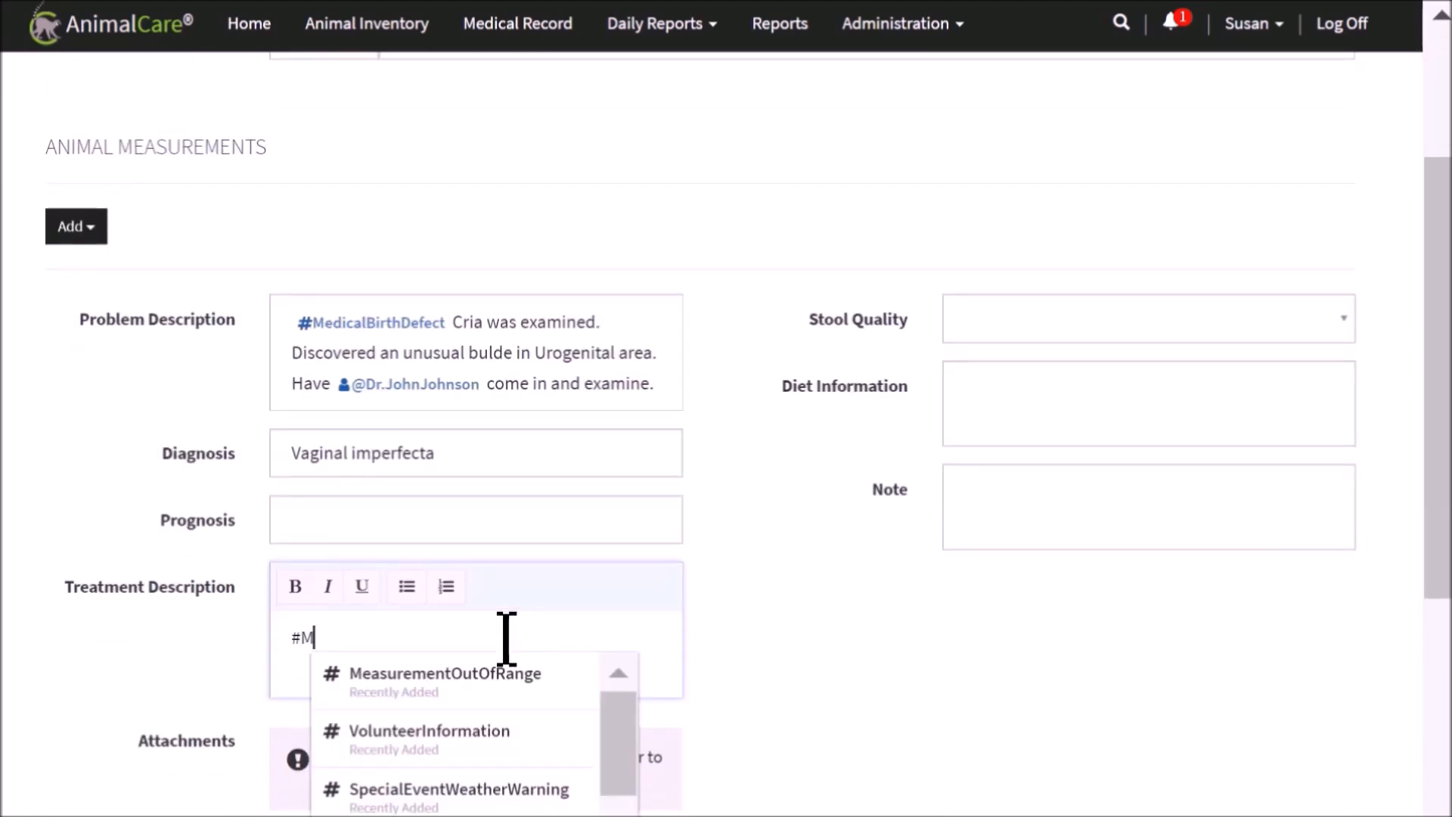
pyautogui.write('edica')
pyautogui.press('BackSpace')
pyautogui.write('dica')
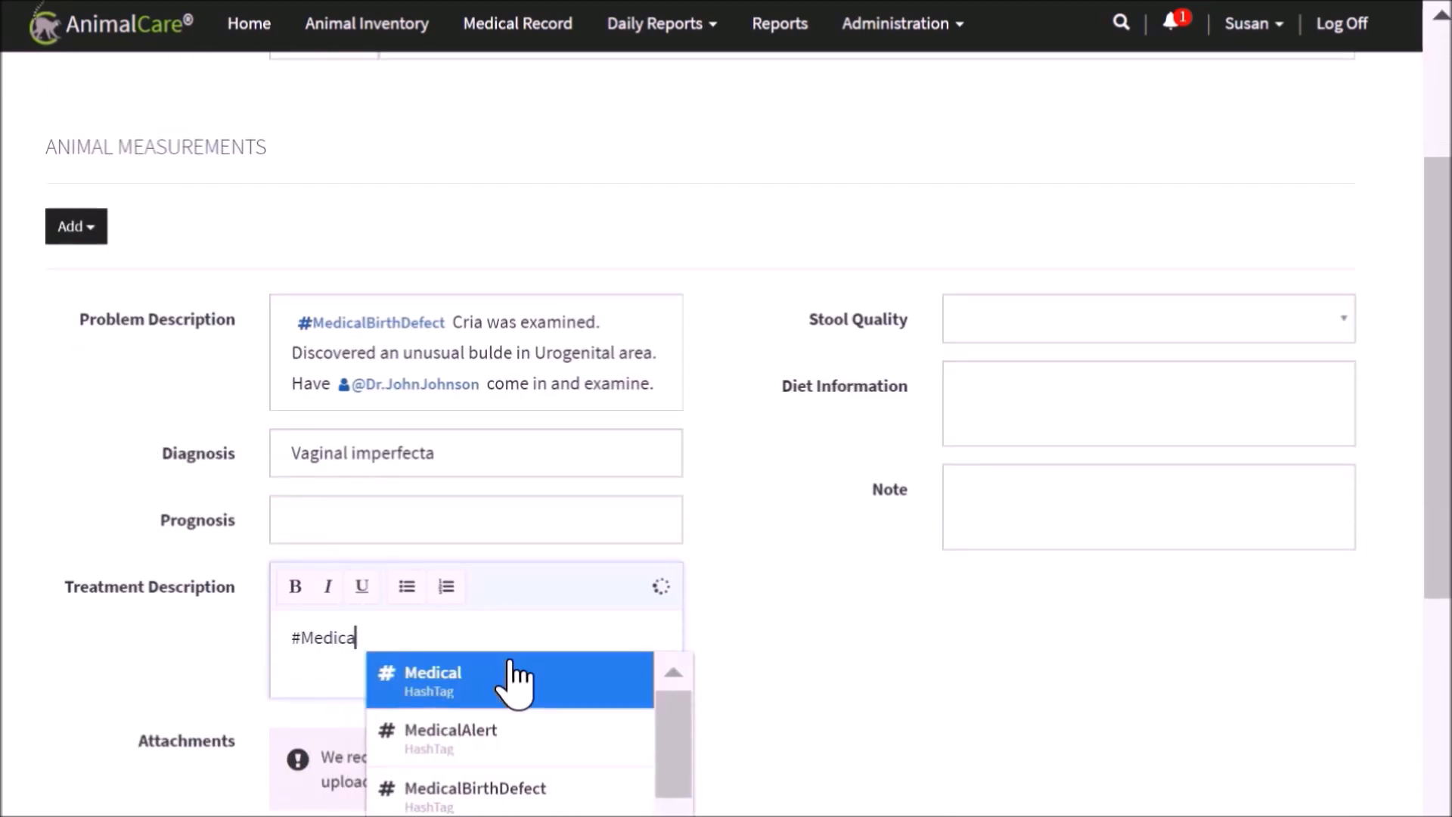
pyautogui.scroll(-3, 516, 685)
pyautogui.click(509, 603)
pyautogui.write('will be perfo')
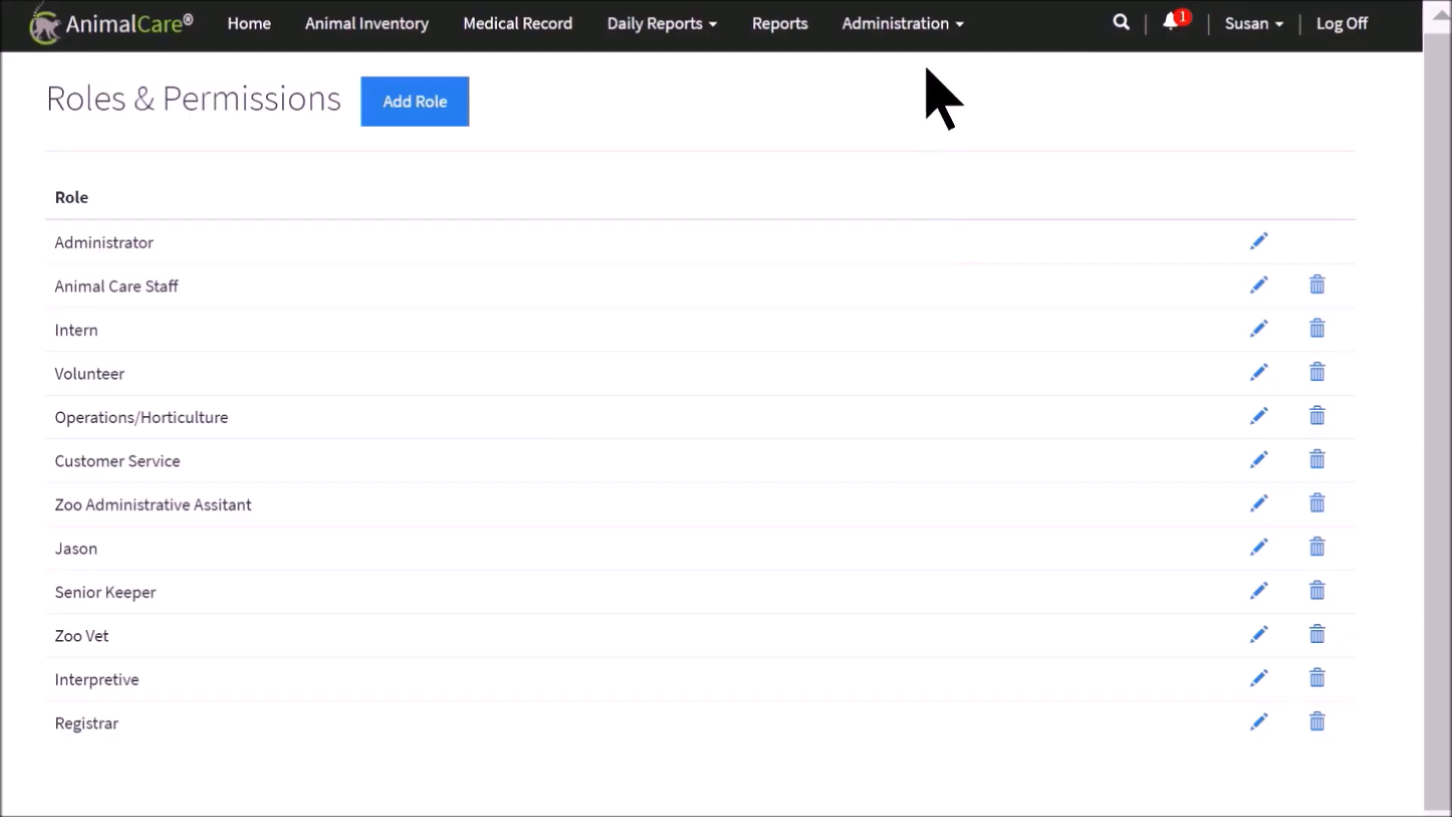
# Open HashTag Management and search the hashtags for "dispos"
pyautogui.click(930, 57)
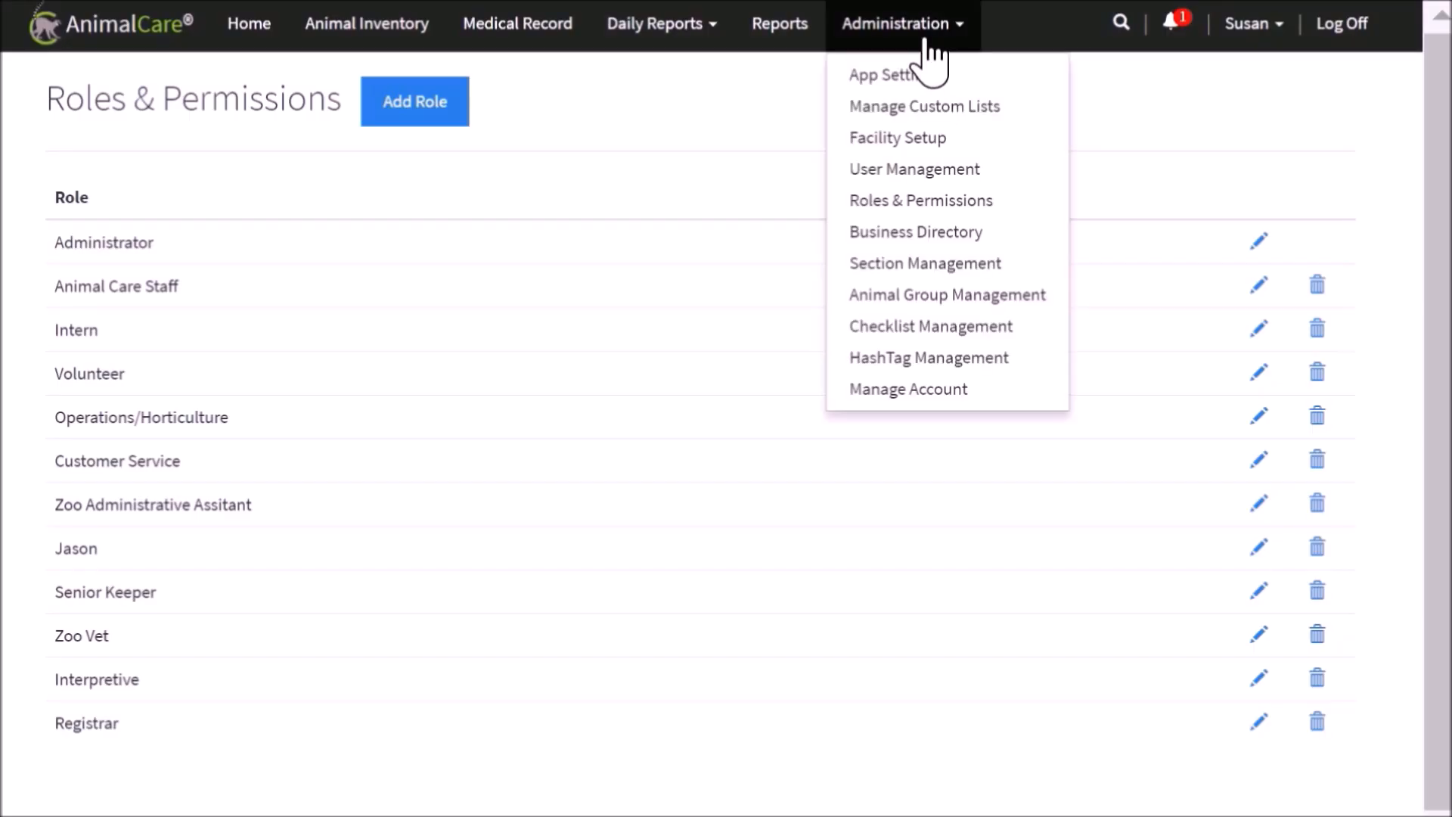
pyautogui.click(983, 358)
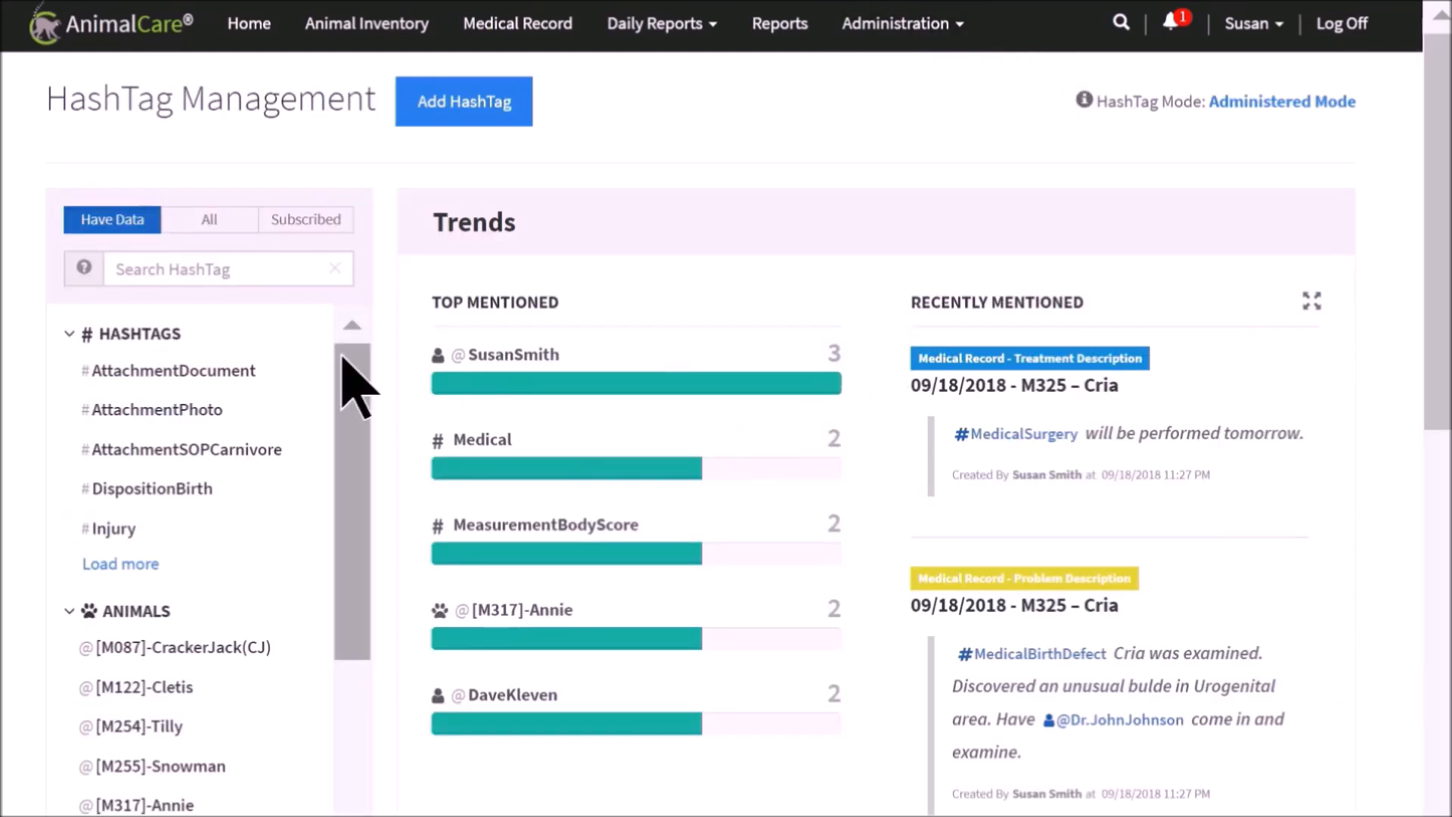
pyautogui.click(272, 270)
pyautogui.write('dispos')
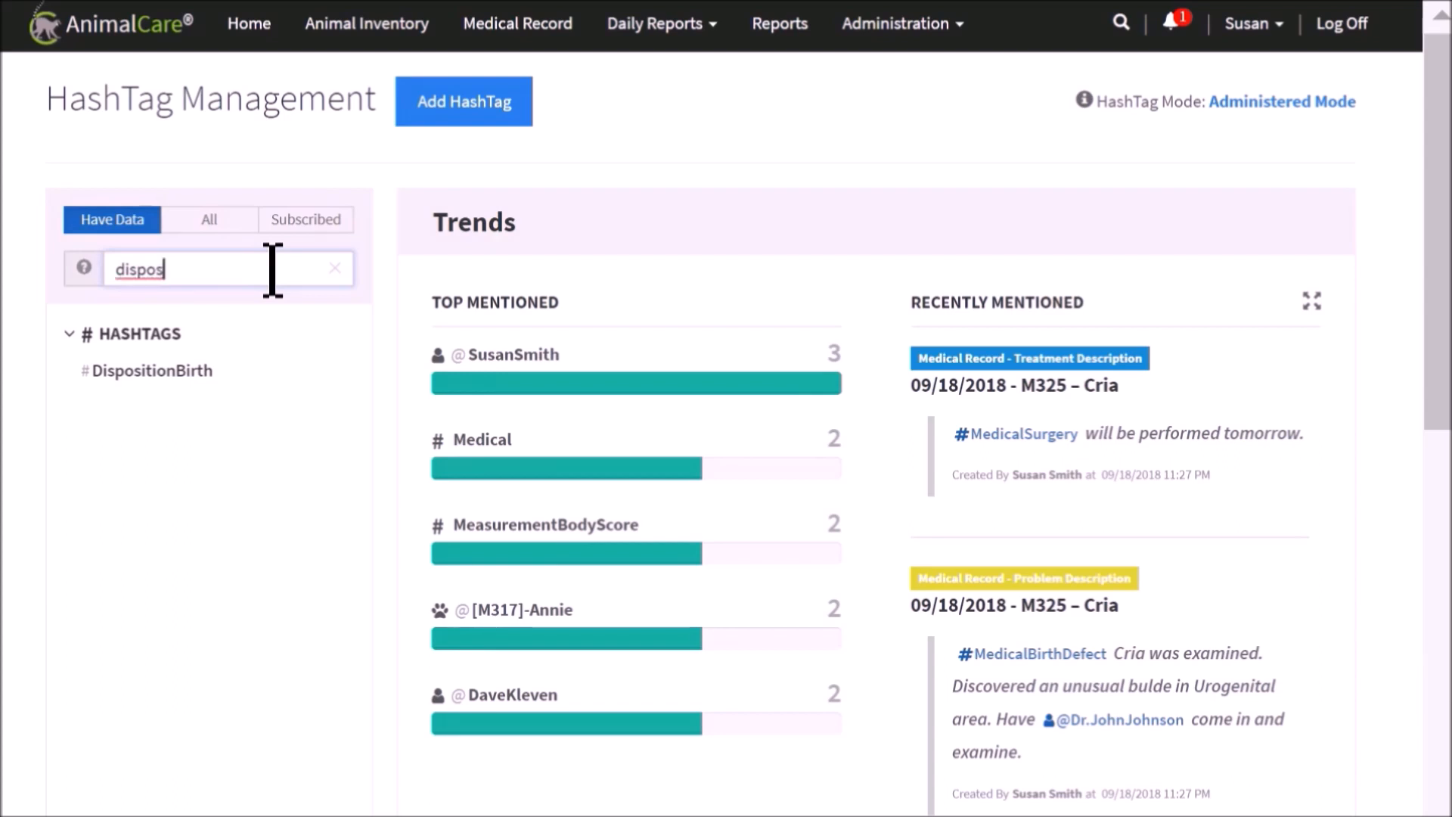
# Open the #DispositionBirth hashtag and look at the daily report note that mentions it
pyautogui.click(195, 378)
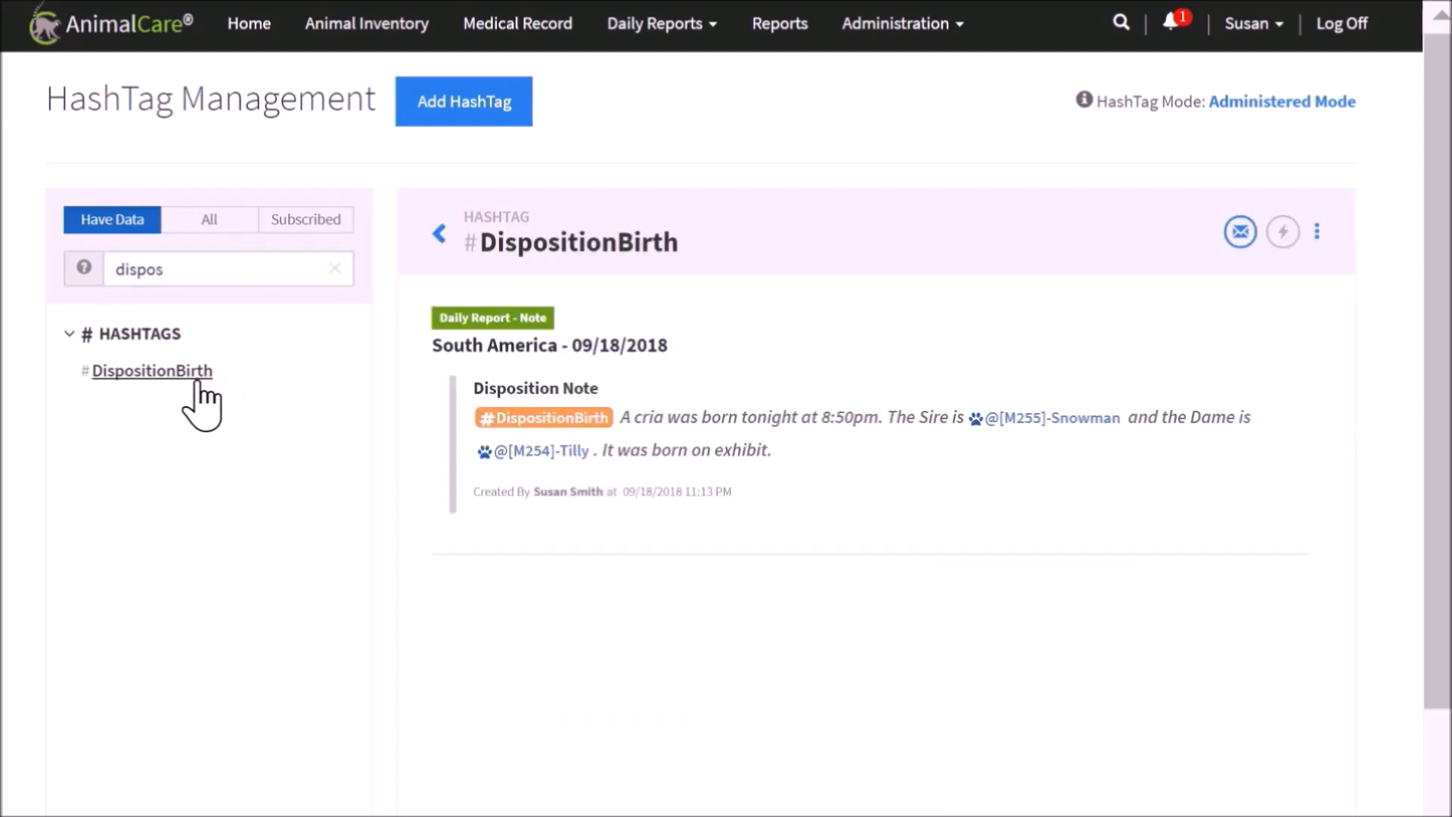
pyautogui.click(516, 425)
pyautogui.click(544, 350)
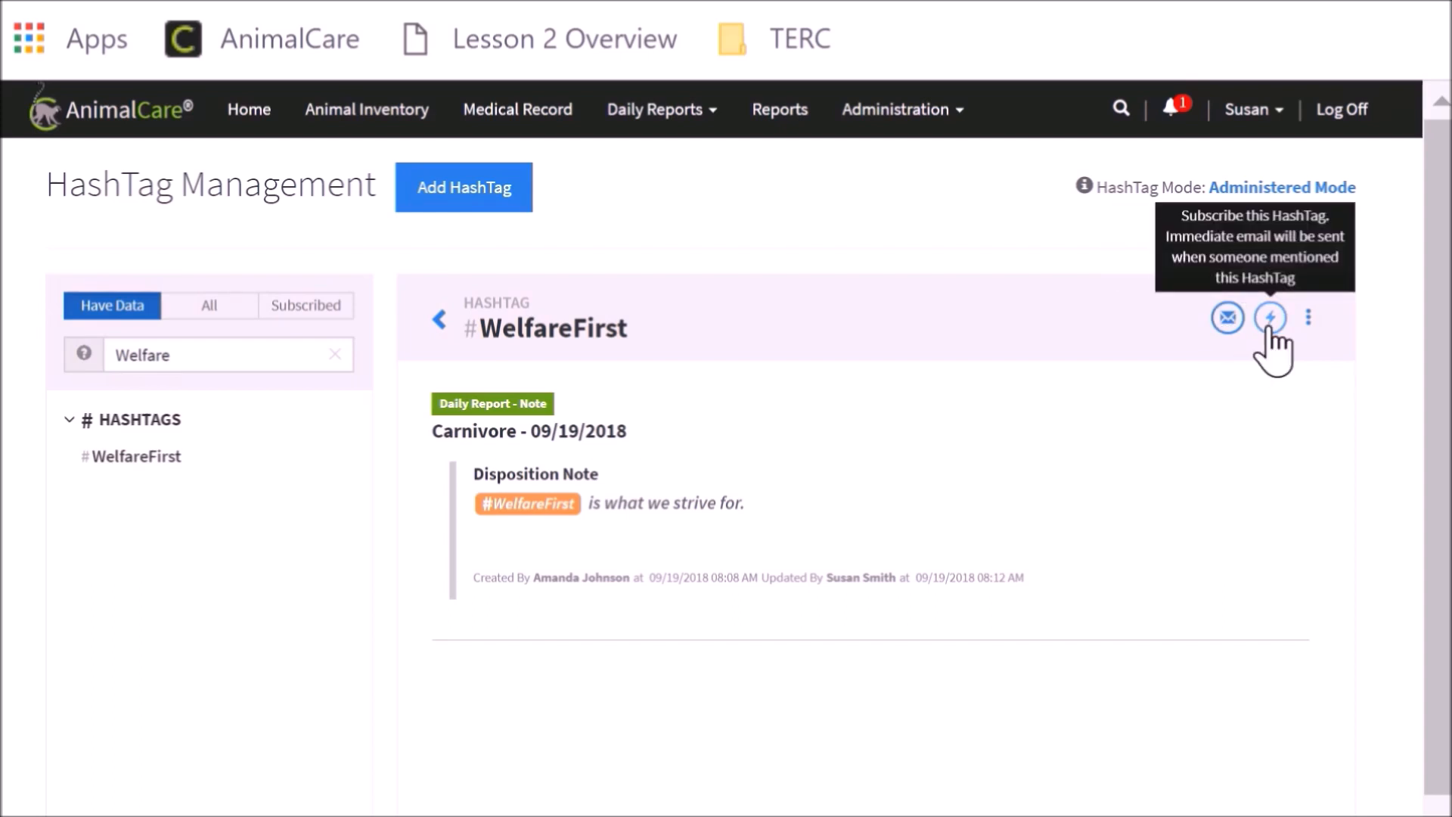
# Show the management options available for the #WelfareFirst hashtag
pyautogui.click(1307, 321)
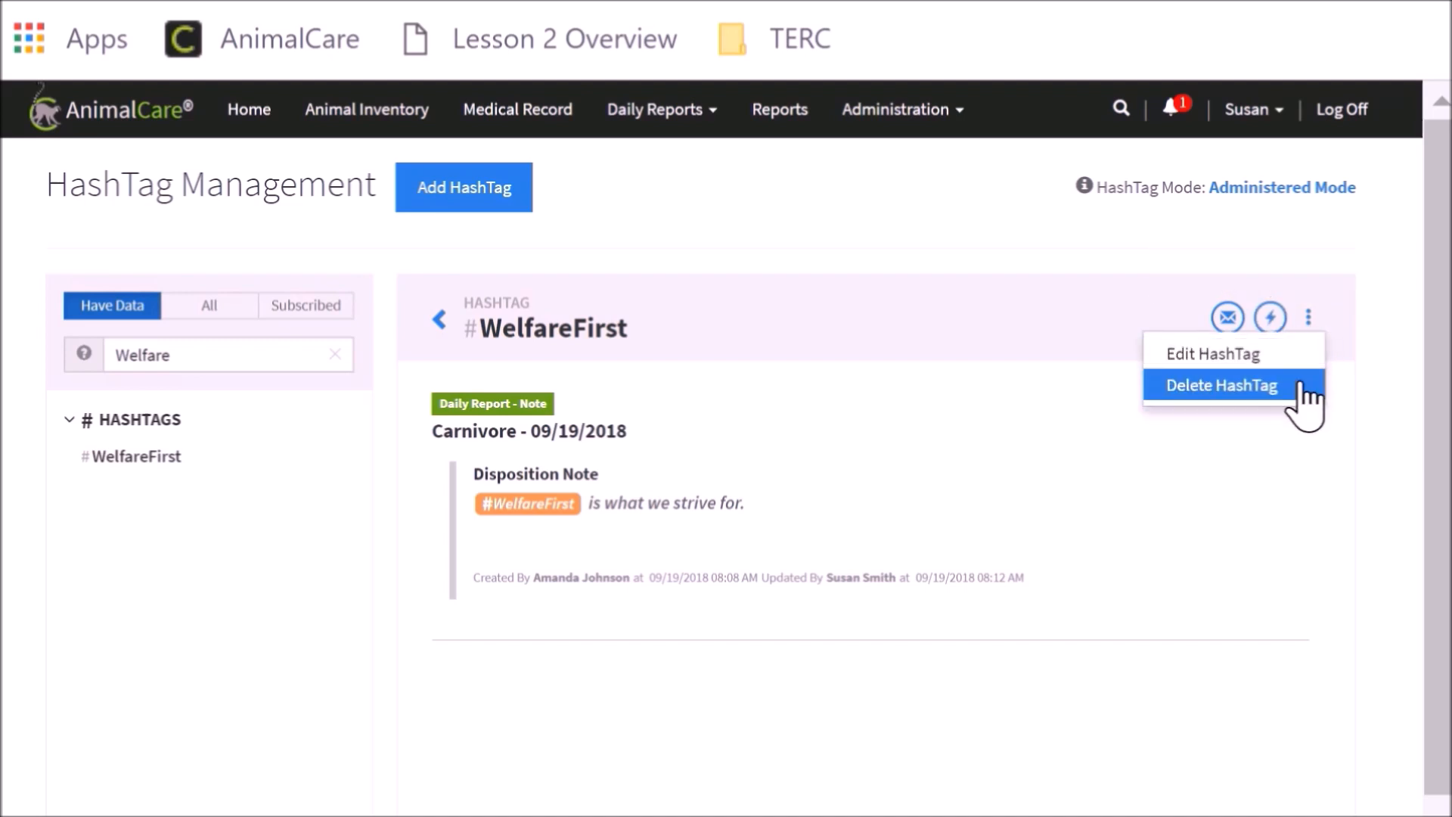
pyautogui.click(1298, 426)
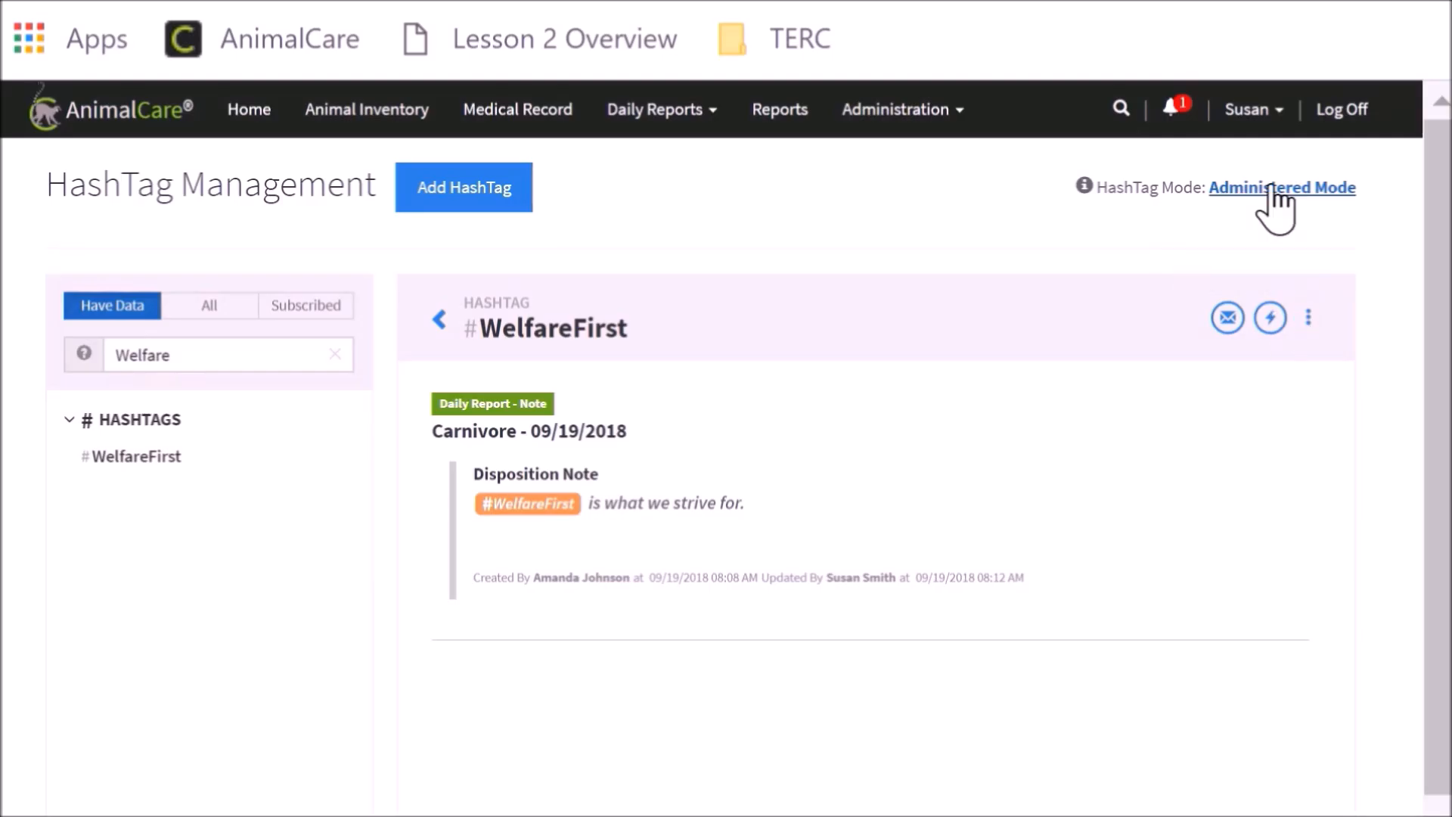
# Open the notification subscriptions and add a global HashTag Subscription for the hashtag #DispositionBirth
pyautogui.click(1258, 126)
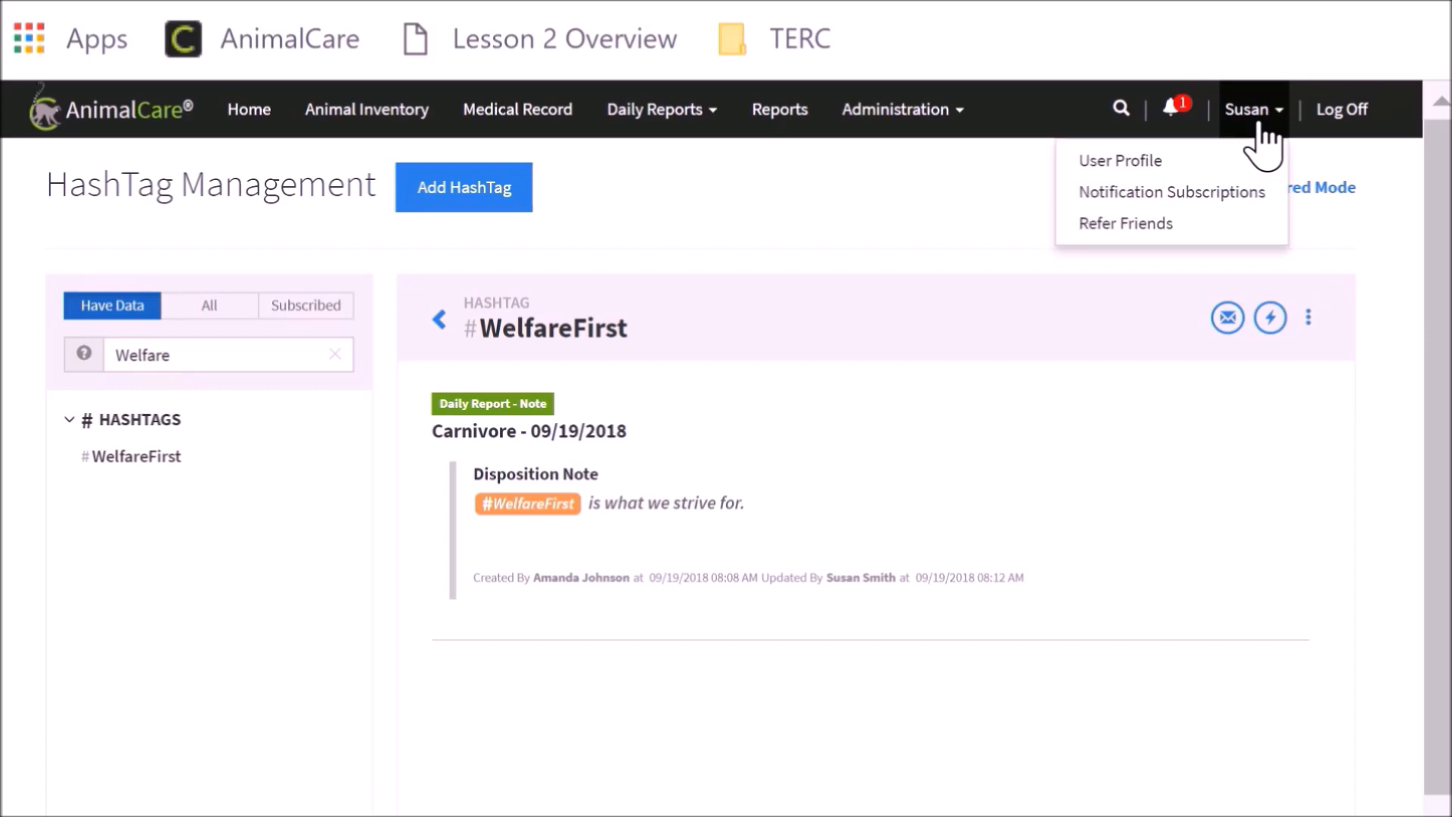
pyautogui.click(1248, 192)
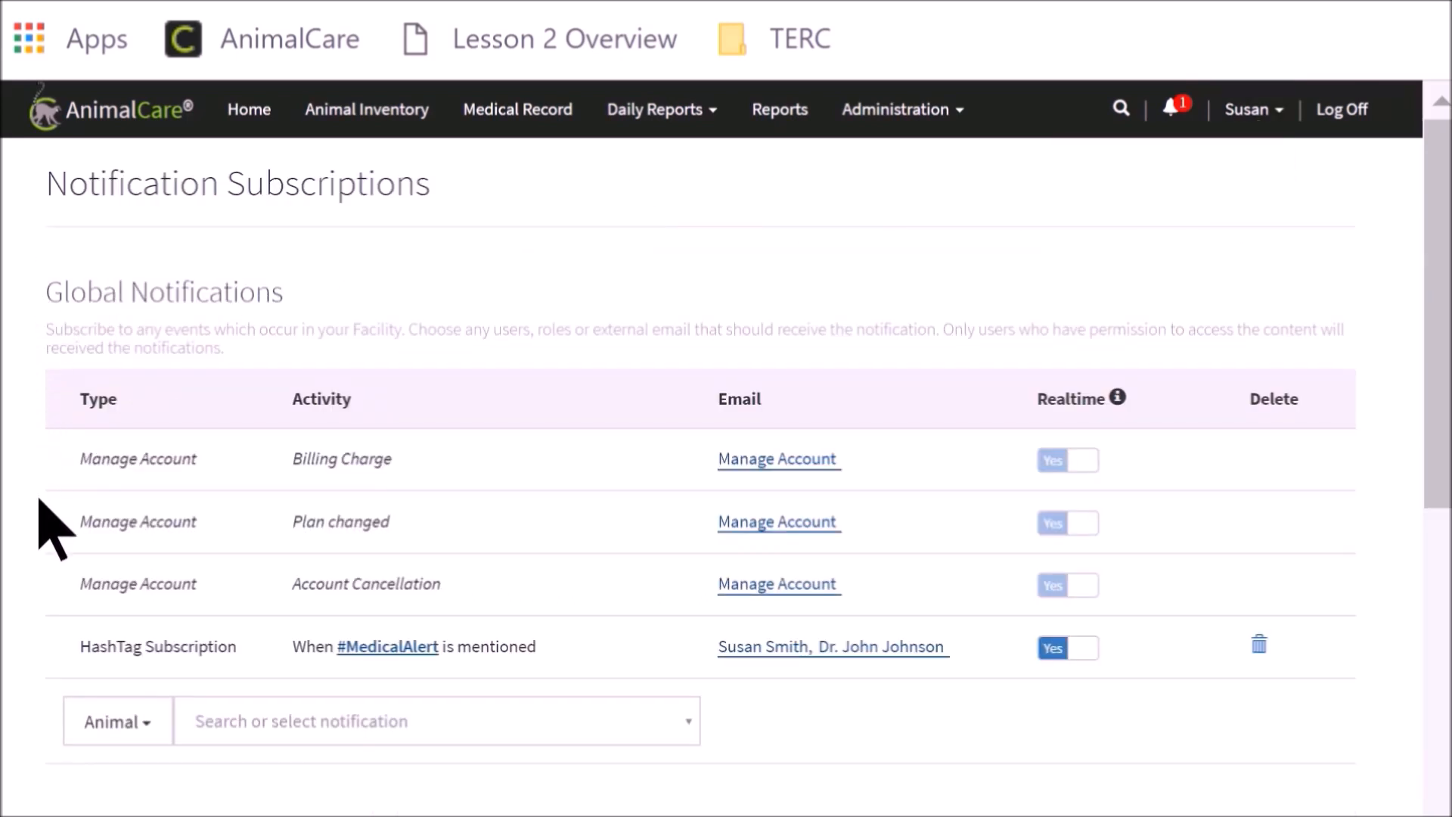
pyautogui.scroll(-3, 38, 677)
pyautogui.click(134, 507)
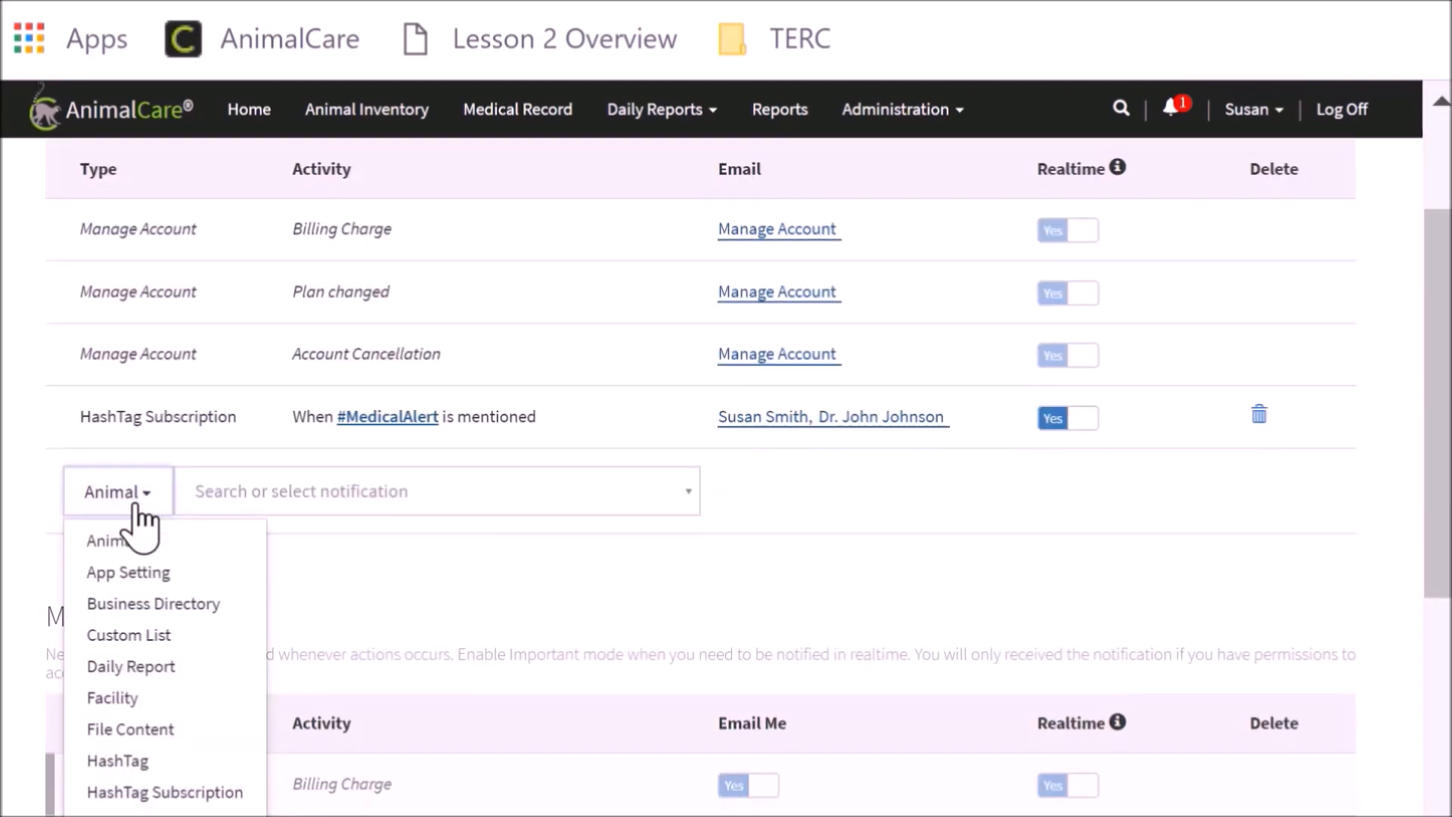
pyautogui.scroll(-3, 143, 509)
pyautogui.click(162, 567)
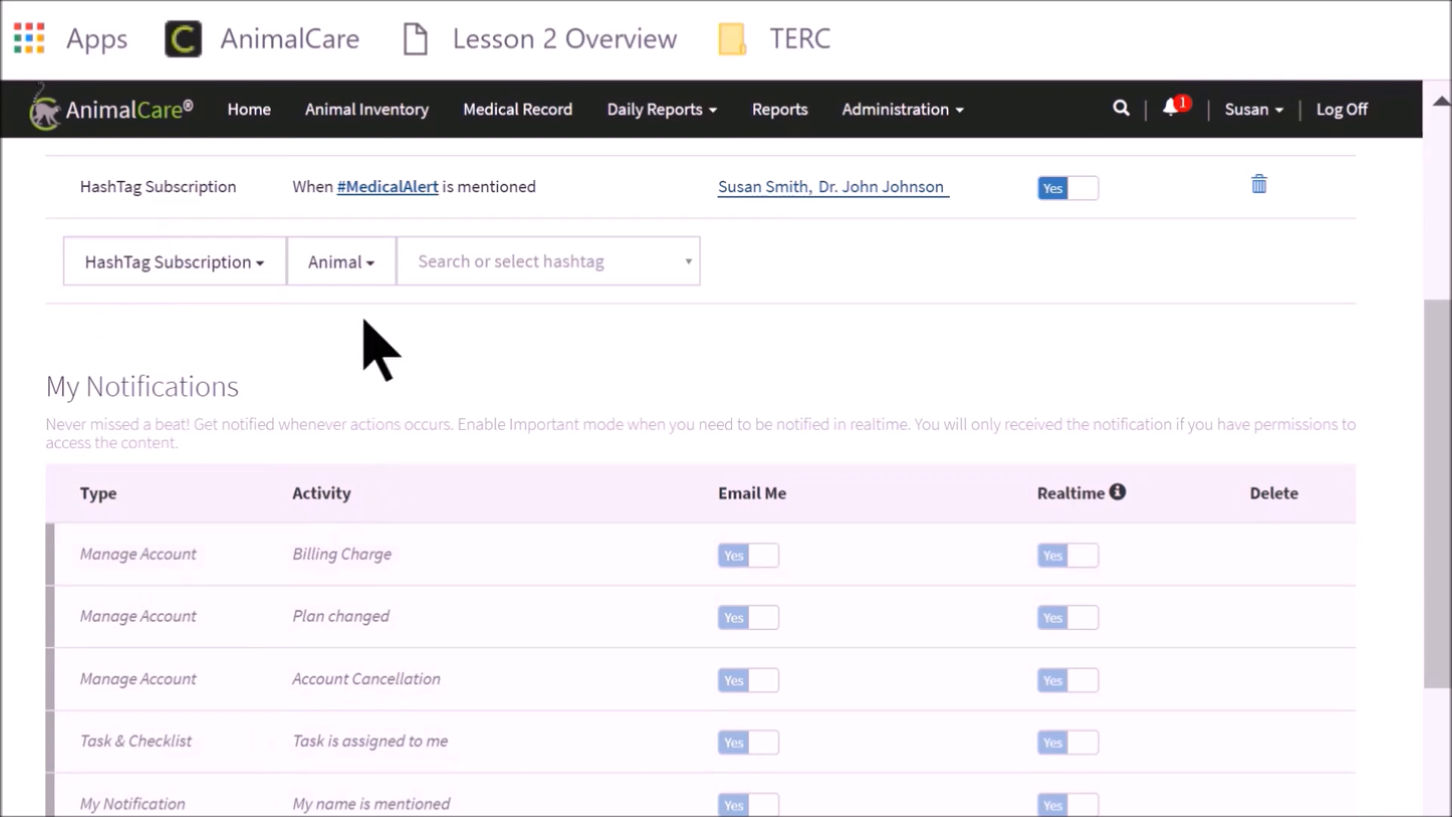
pyautogui.click(371, 267)
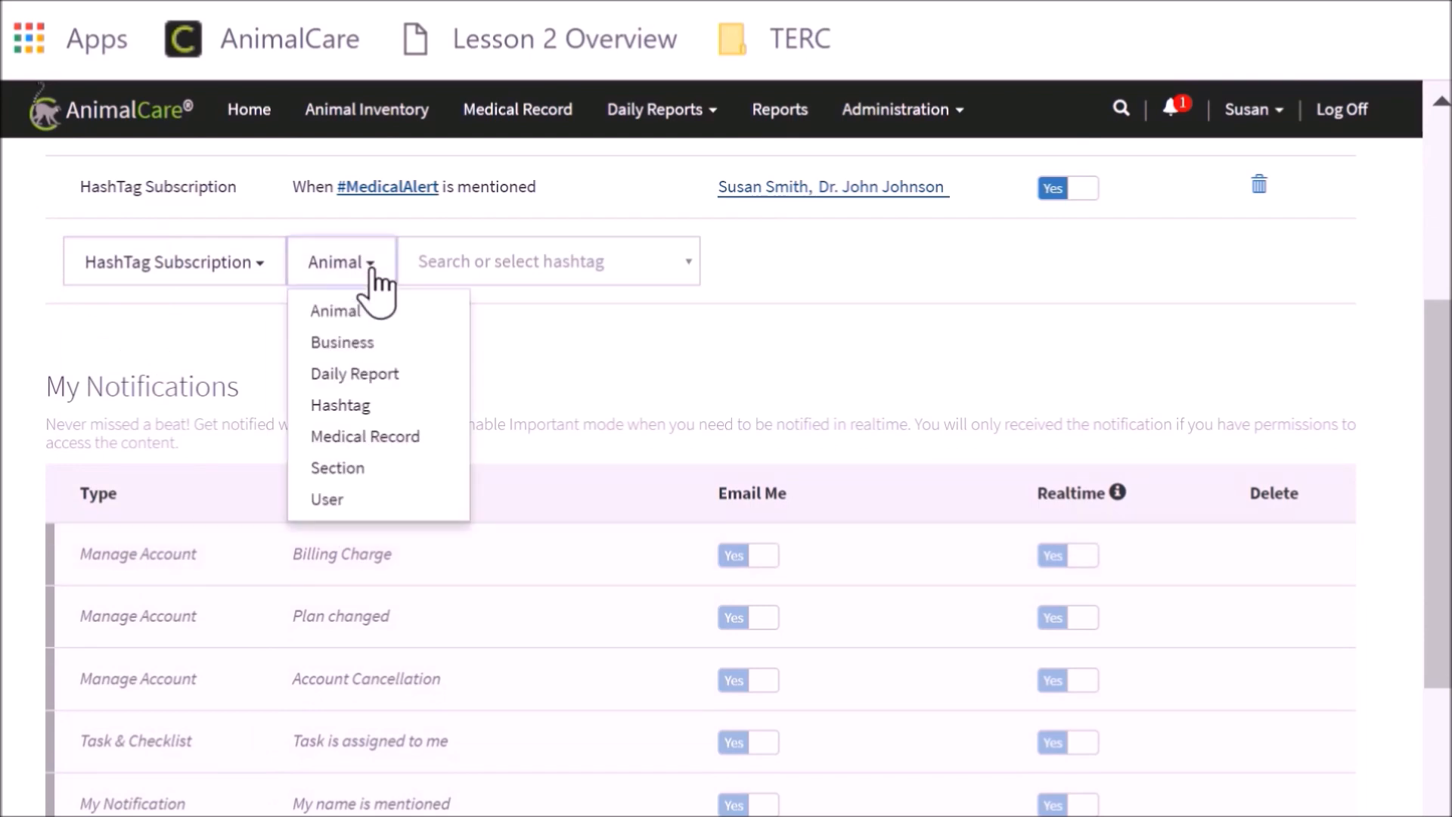
pyautogui.click(369, 407)
pyautogui.click(684, 274)
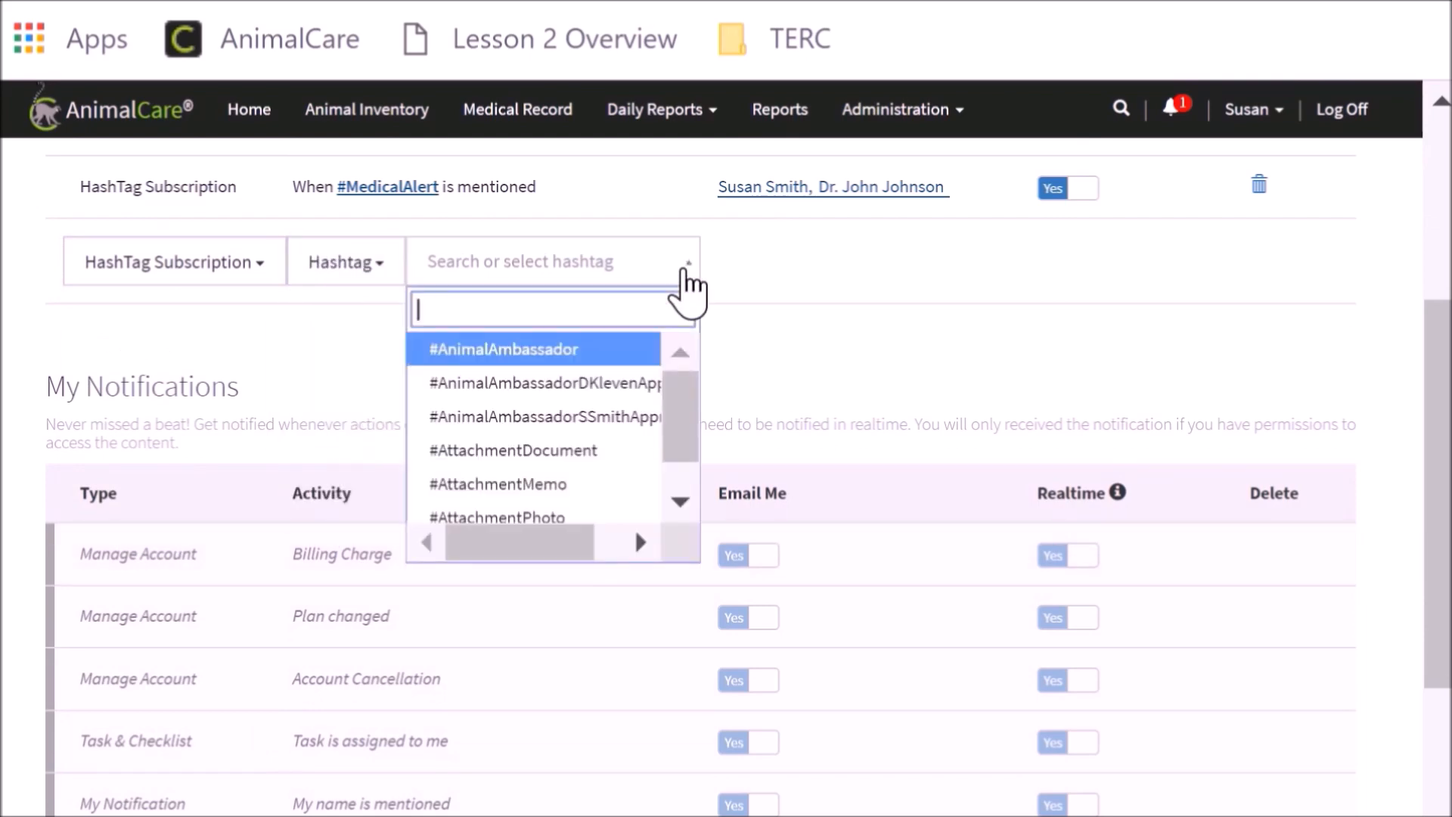
pyautogui.write('Dispo')
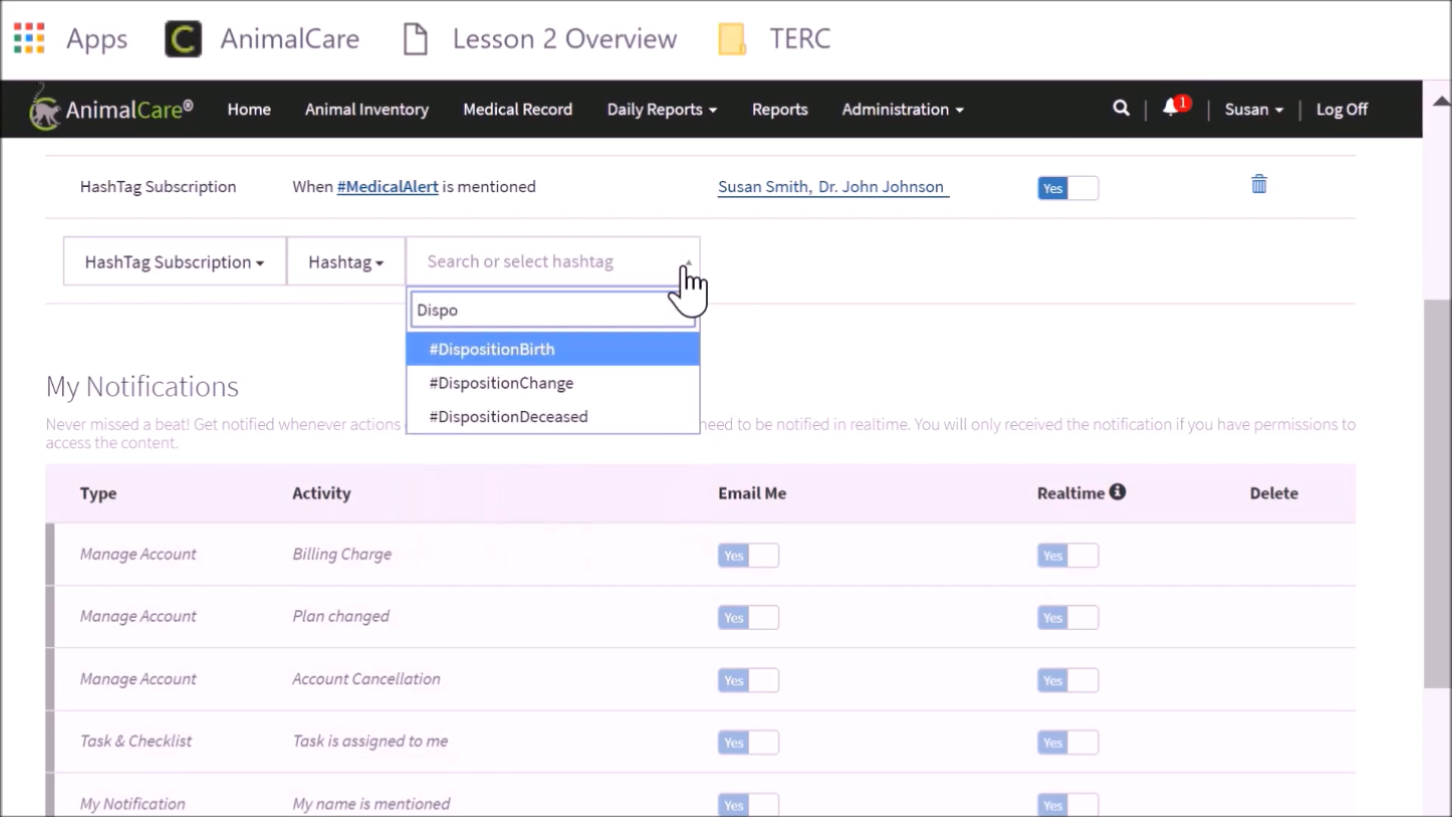
pyautogui.click(575, 353)
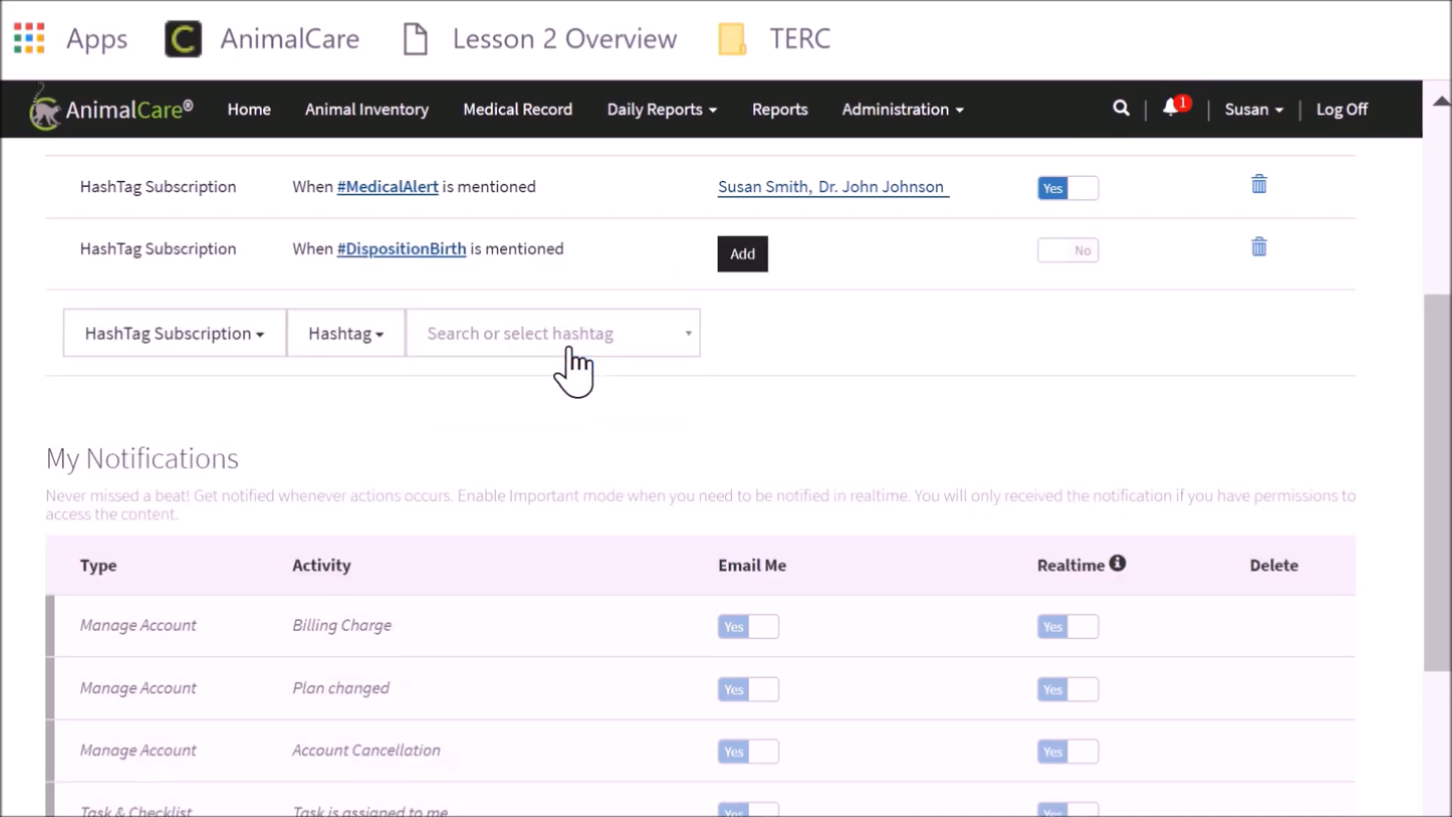
# Add the Administrator, Zoo Vet and Registrar roles as email recipients of the #DispositionBirth subscription and turn on its realtime notification
pyautogui.click(747, 261)
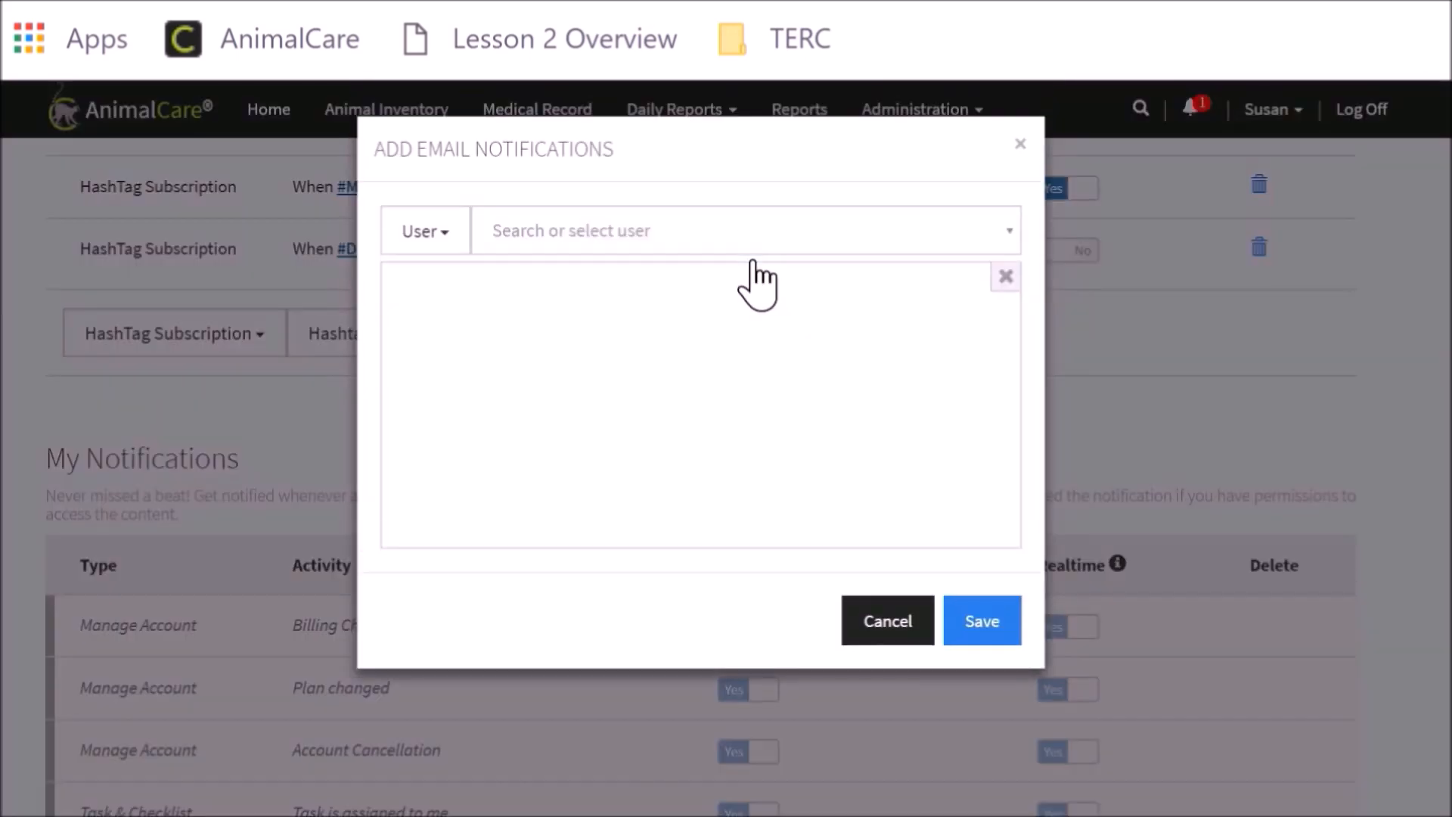
pyautogui.click(446, 239)
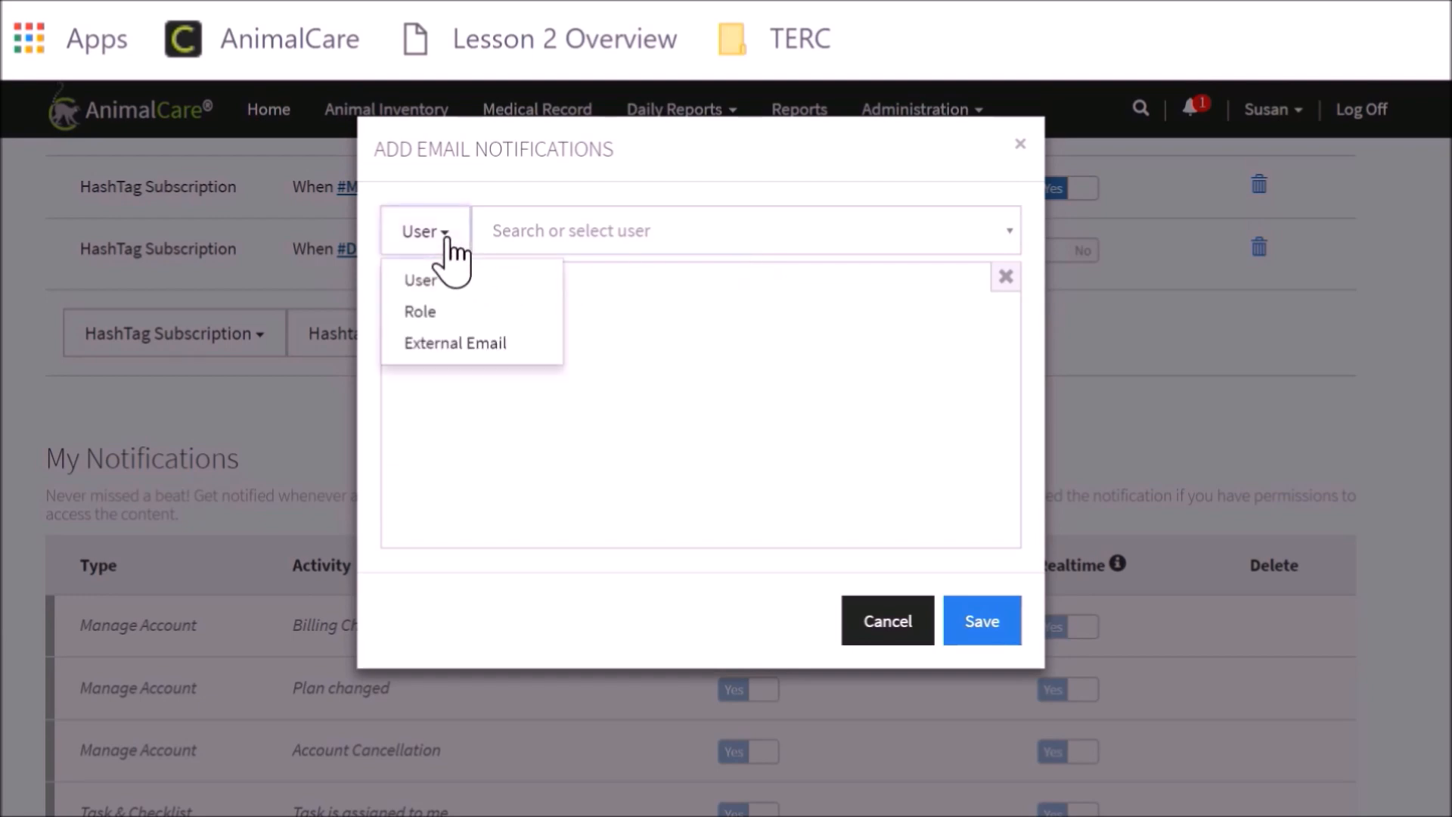
pyautogui.click(433, 313)
pyautogui.click(518, 239)
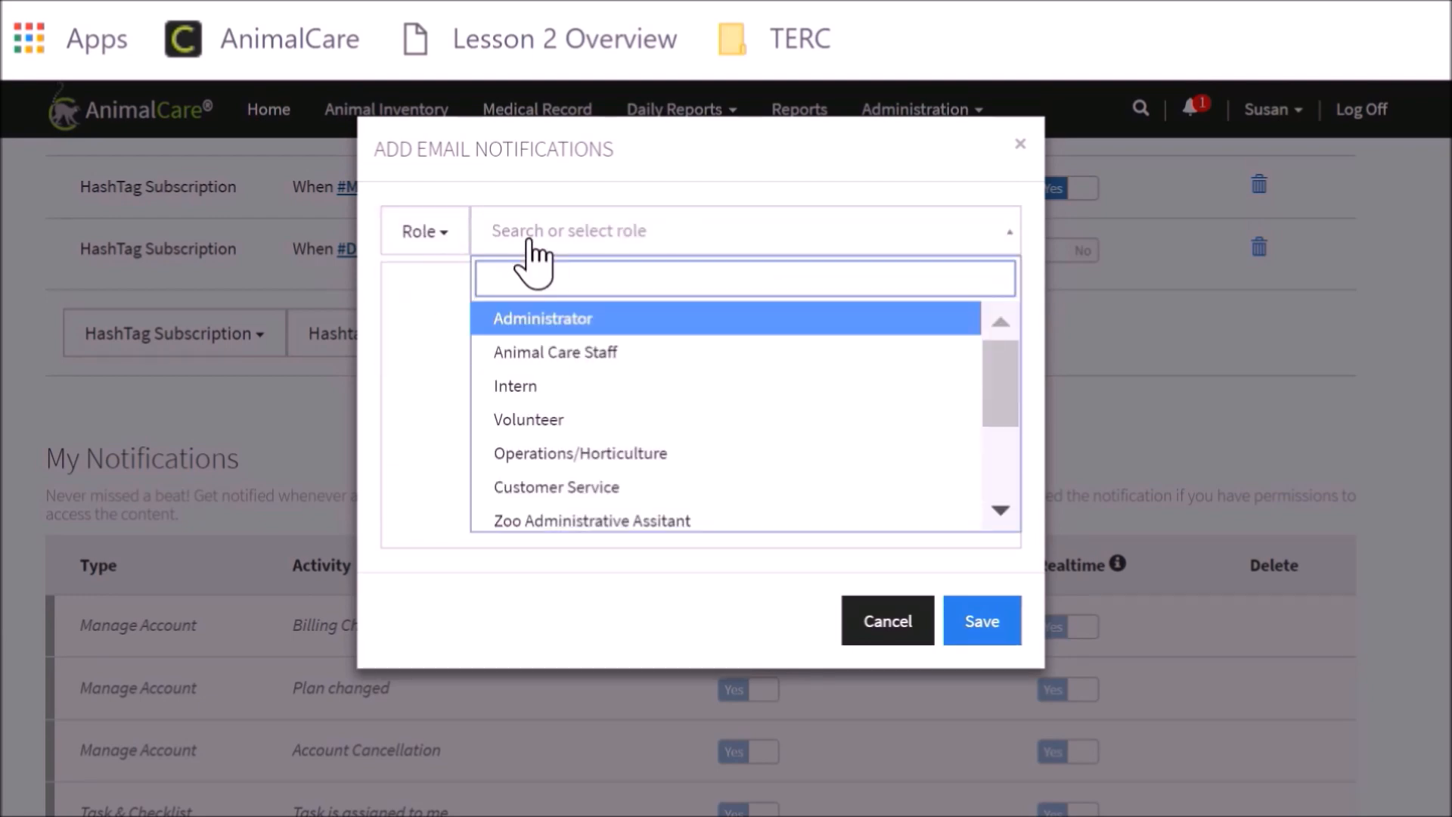
pyautogui.click(549, 321)
pyautogui.click(664, 249)
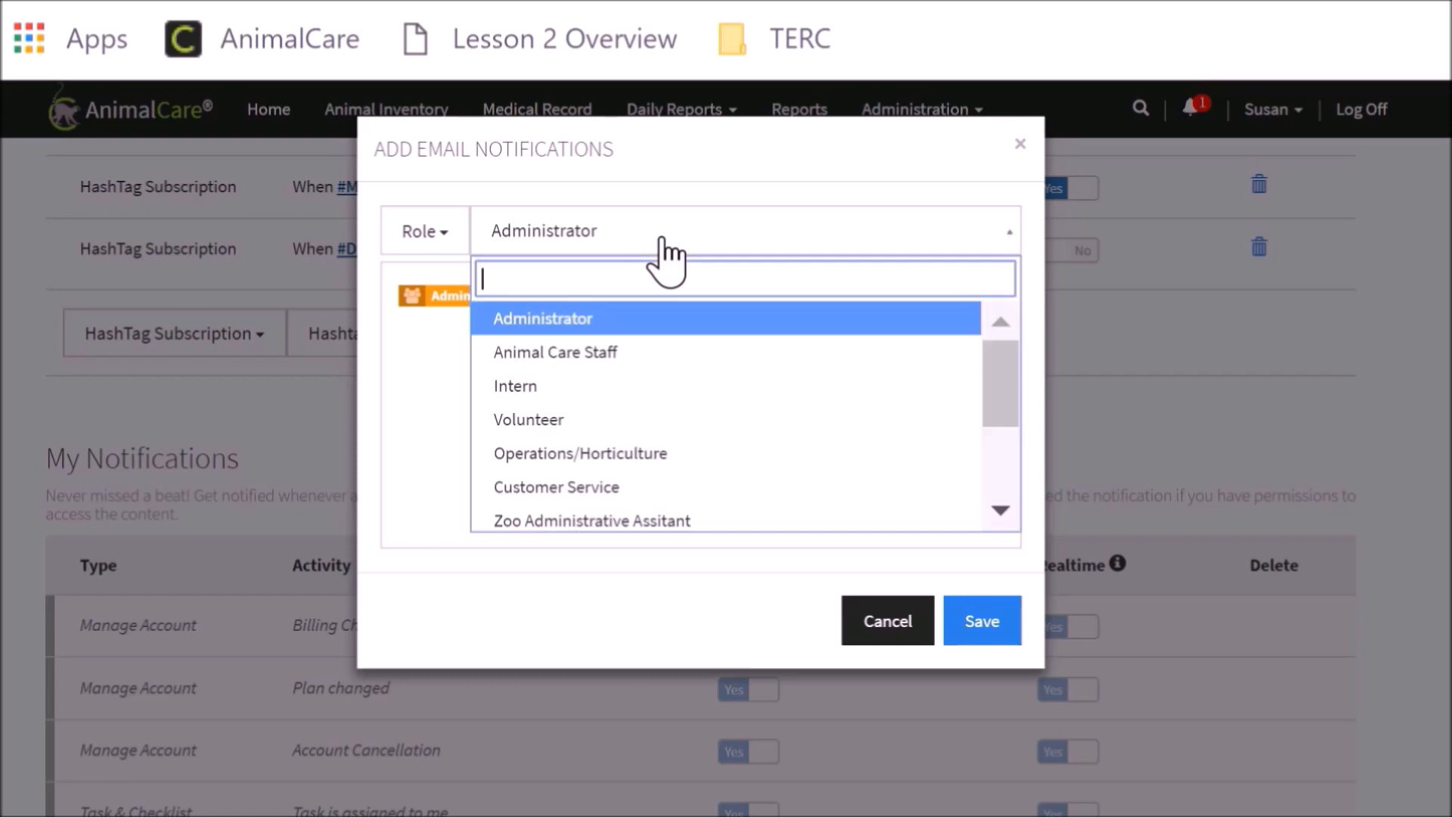
pyautogui.scroll(-2, 662, 356)
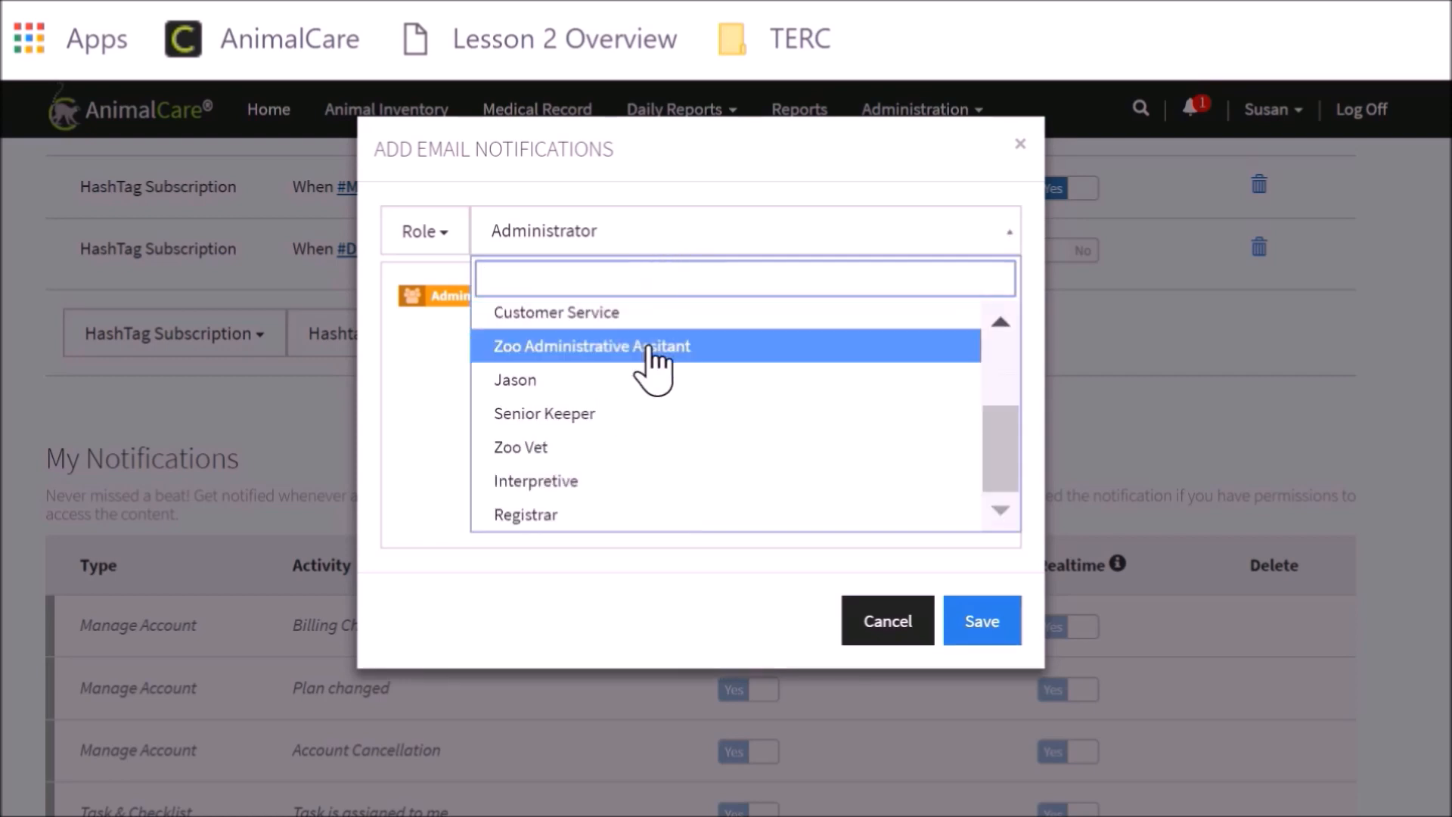
pyautogui.click(579, 448)
pyautogui.click(603, 250)
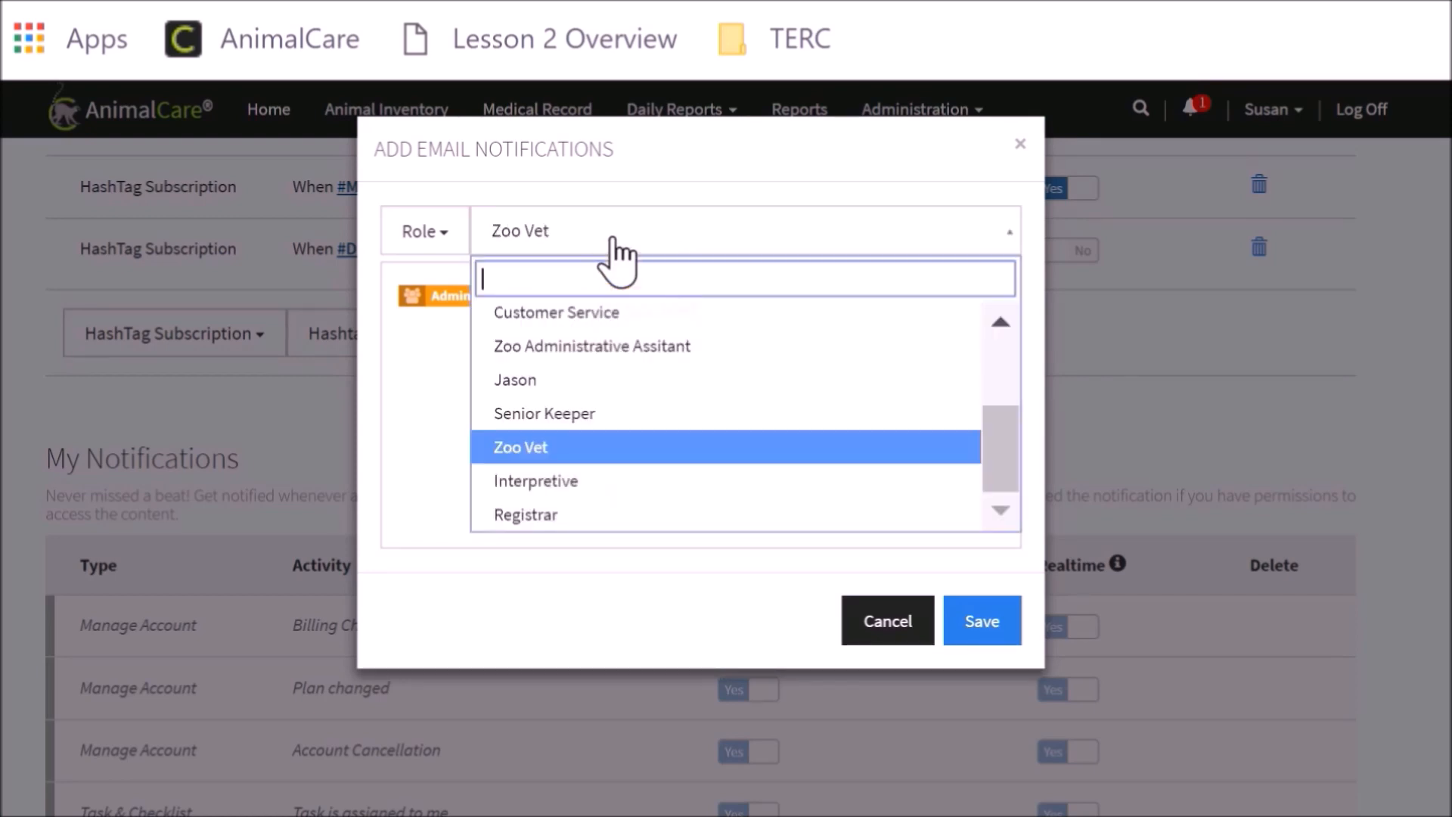
pyautogui.click(655, 511)
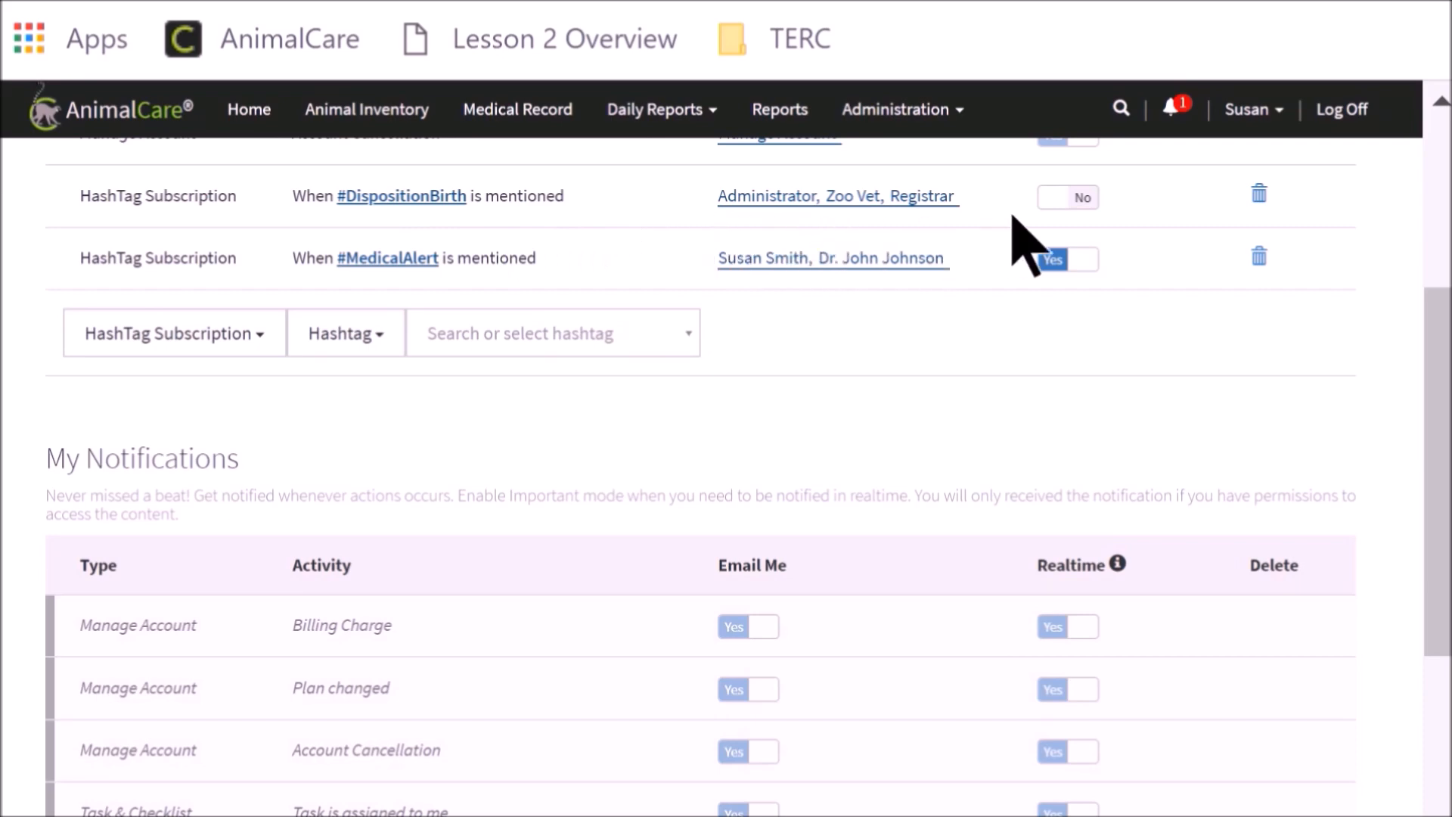
pyautogui.click(1087, 200)
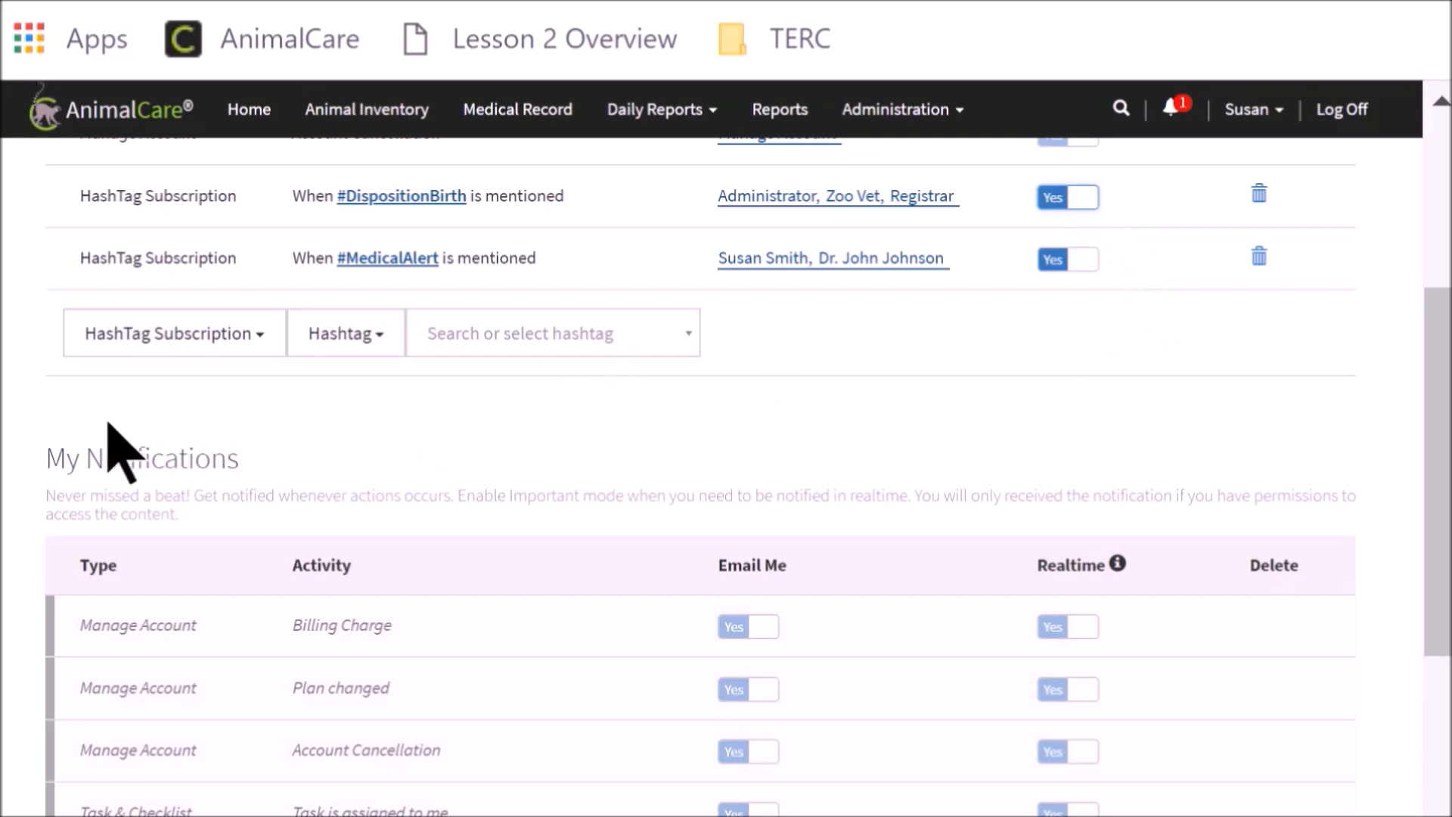
# Review the personal notifications and personal hashtag subscriptions with their email and realtime settings
pyautogui.scroll(-3, 30, 462)
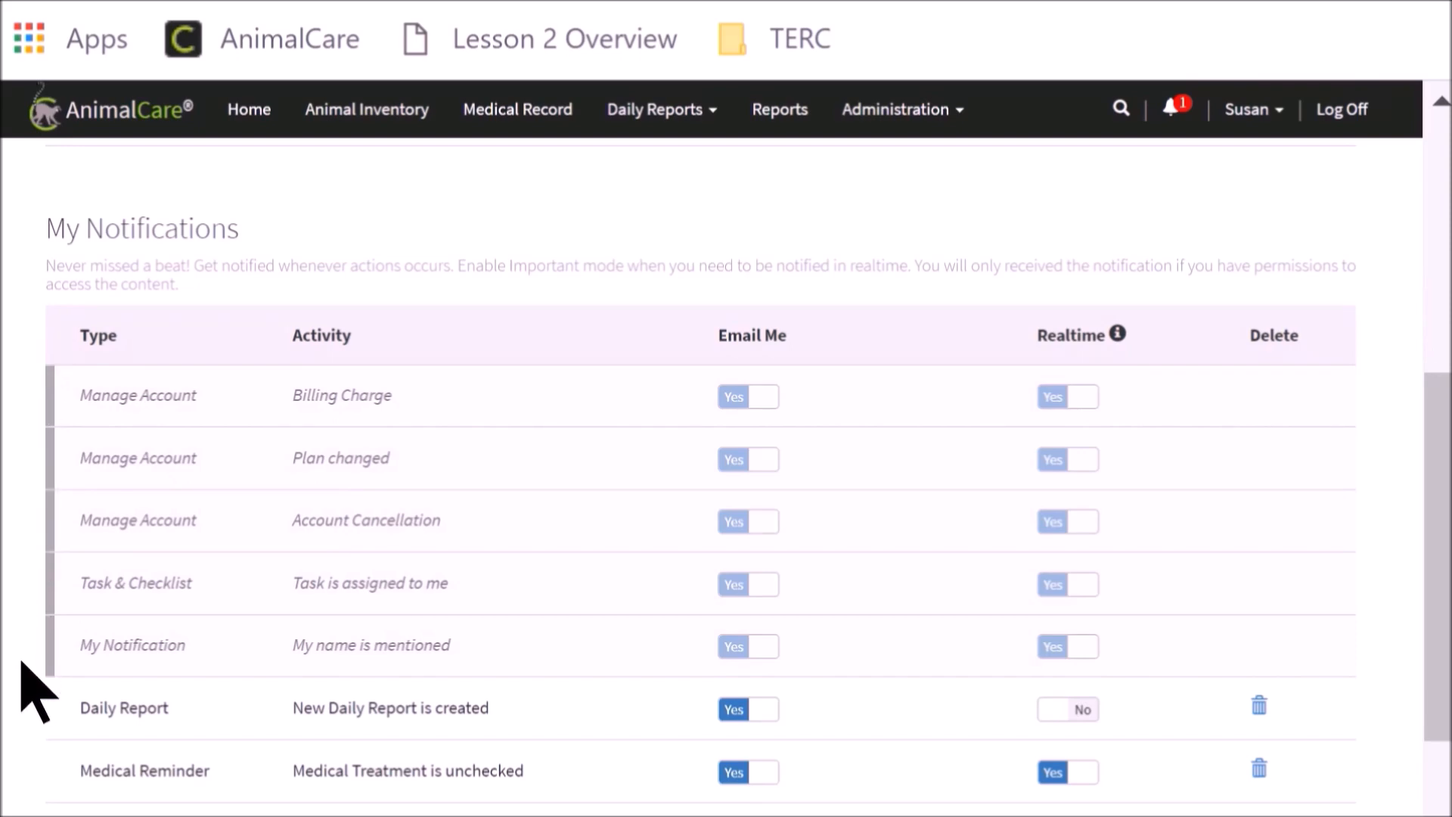
pyautogui.scroll(-3, 34, 690)
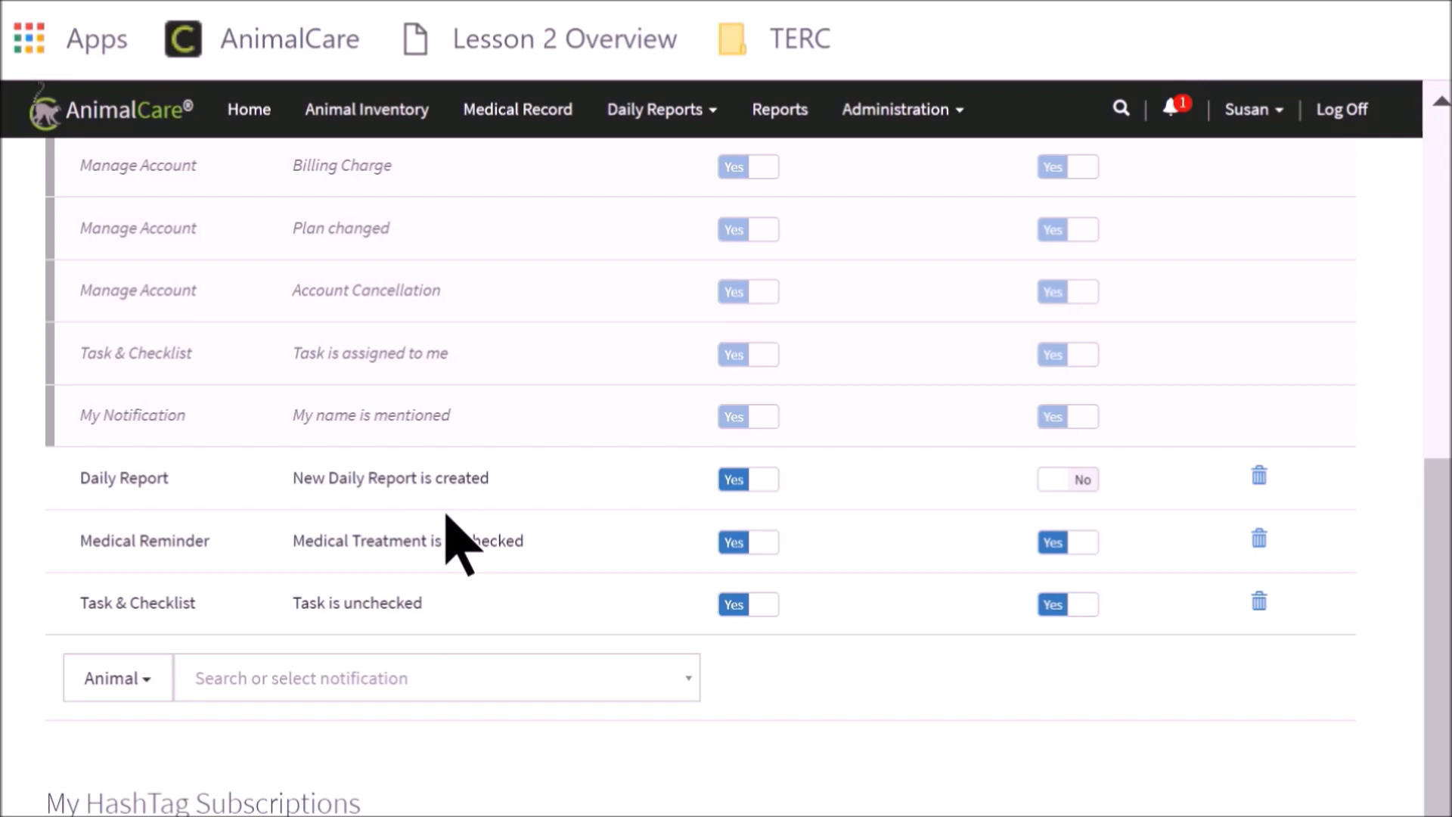
pyautogui.scroll(-3, 38, 771)
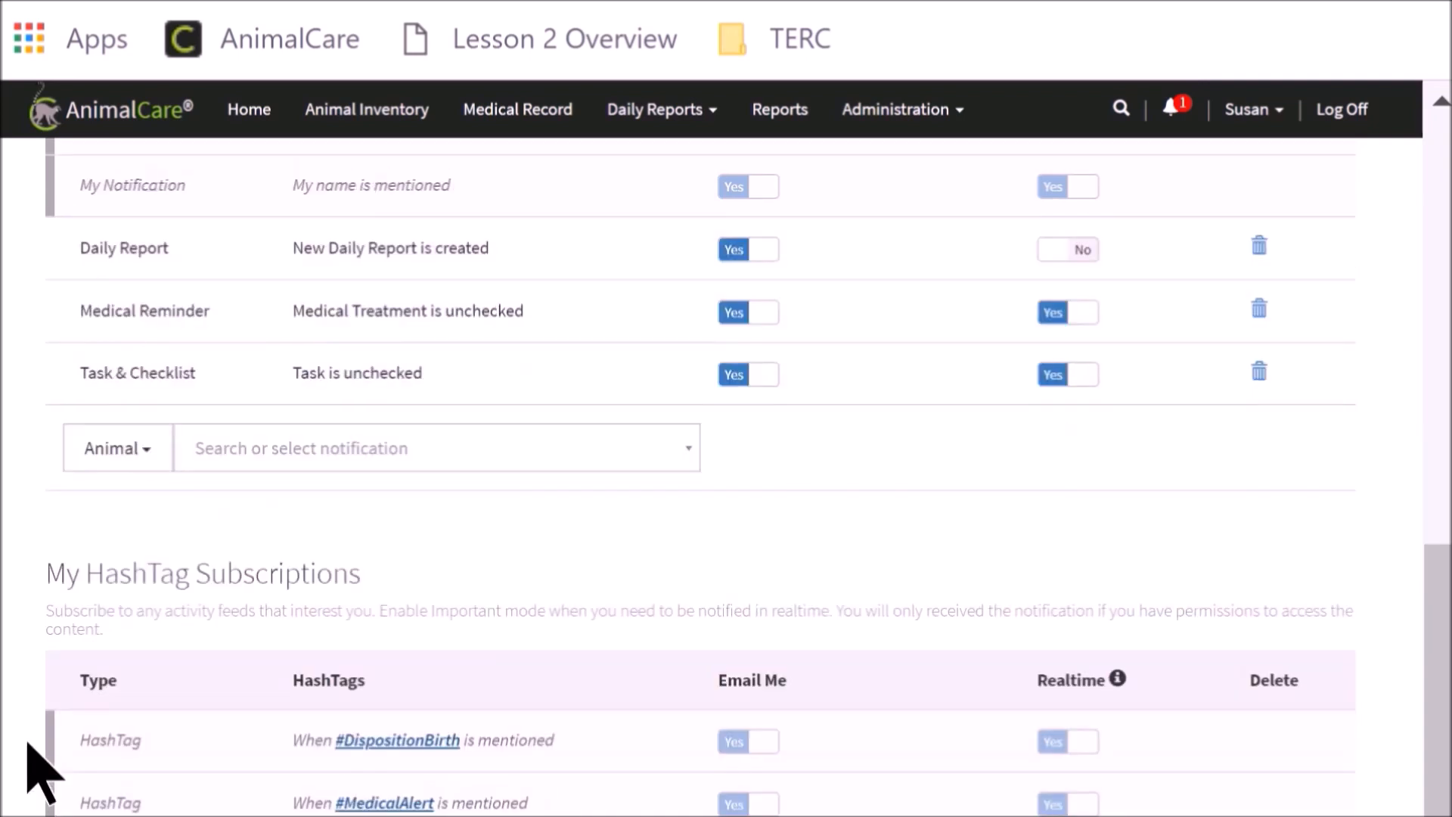
pyautogui.scroll(-3, 29, 745)
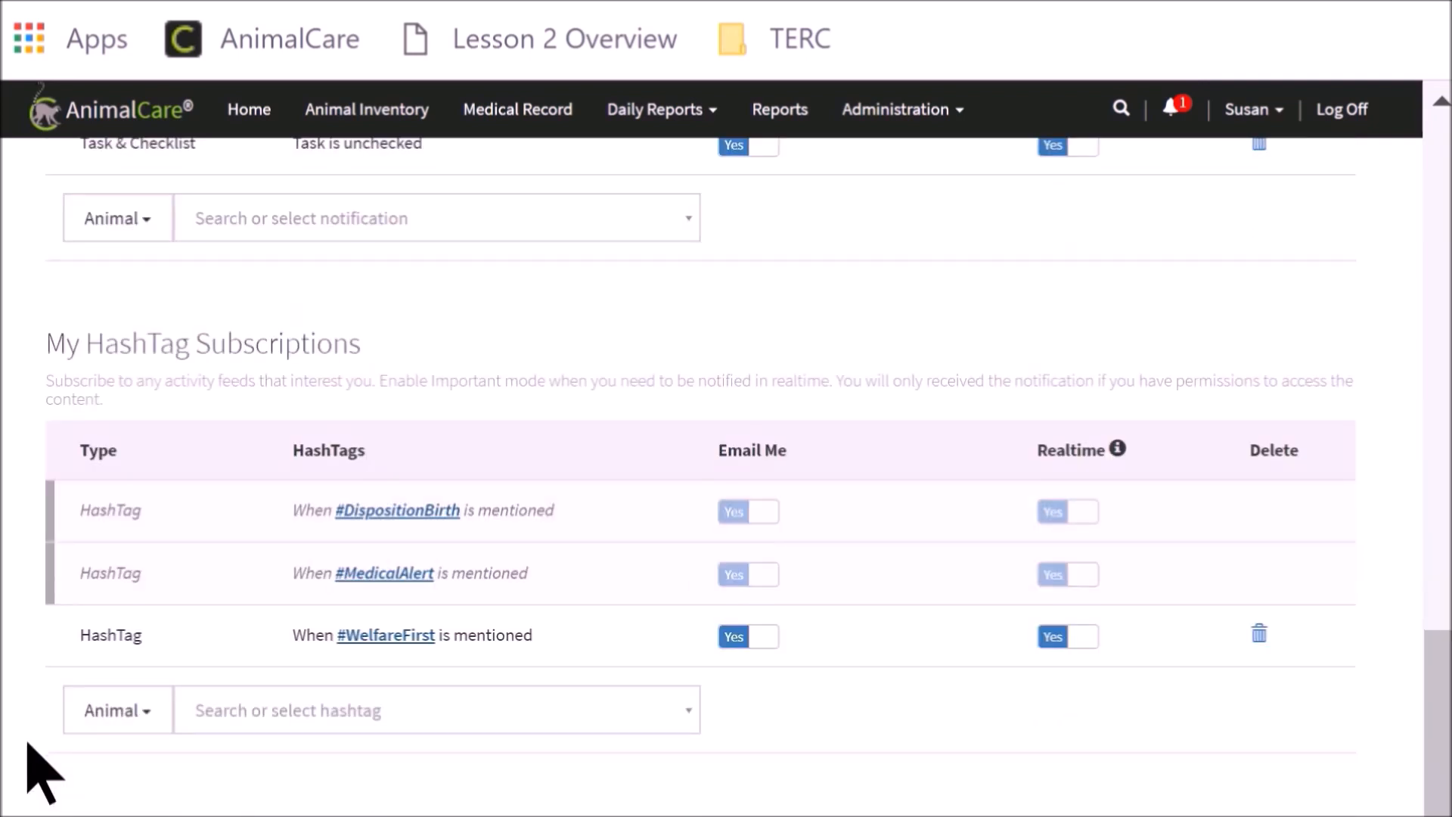